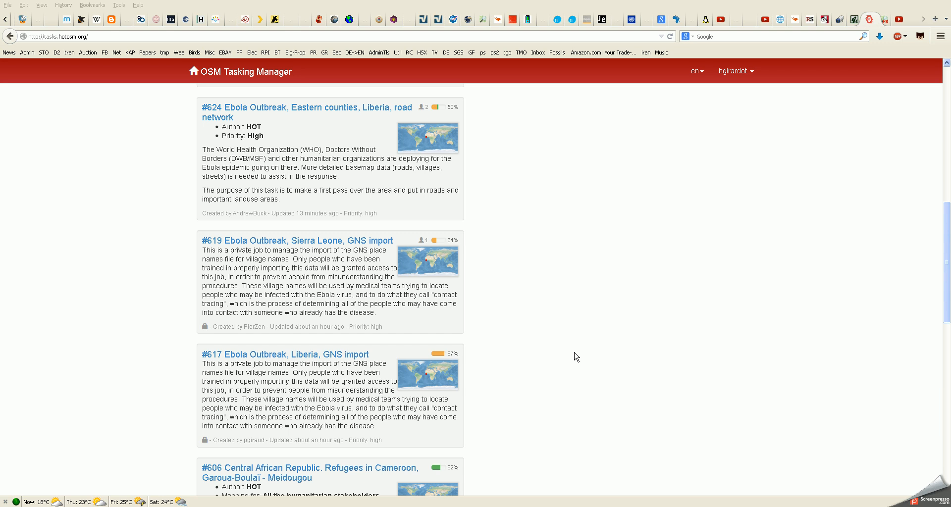
Step: Open project #619, Ebola Outbreak, Sierra Leone, GNS import, and start mapping task #133, the tile just north of Makeni
click(319, 241)
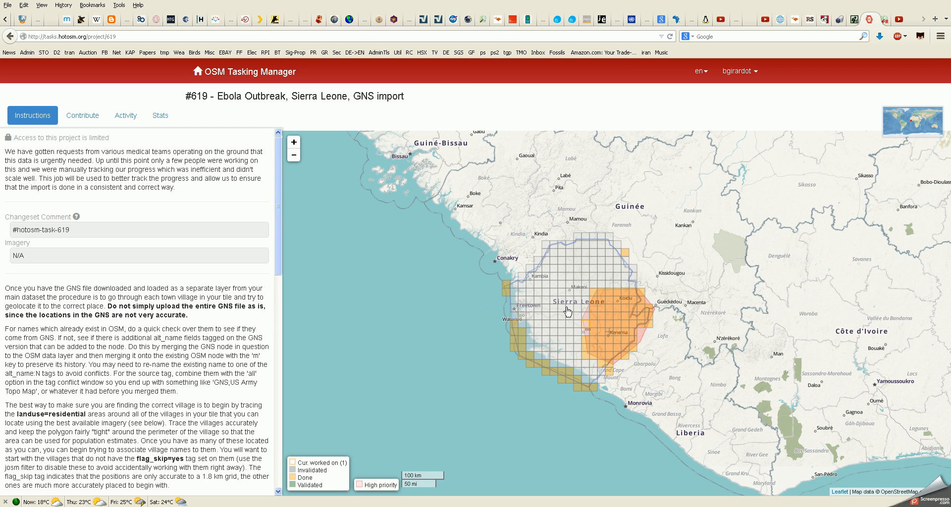
scroll(598, 310, up, 1)
scroll(598, 310, up, 2)
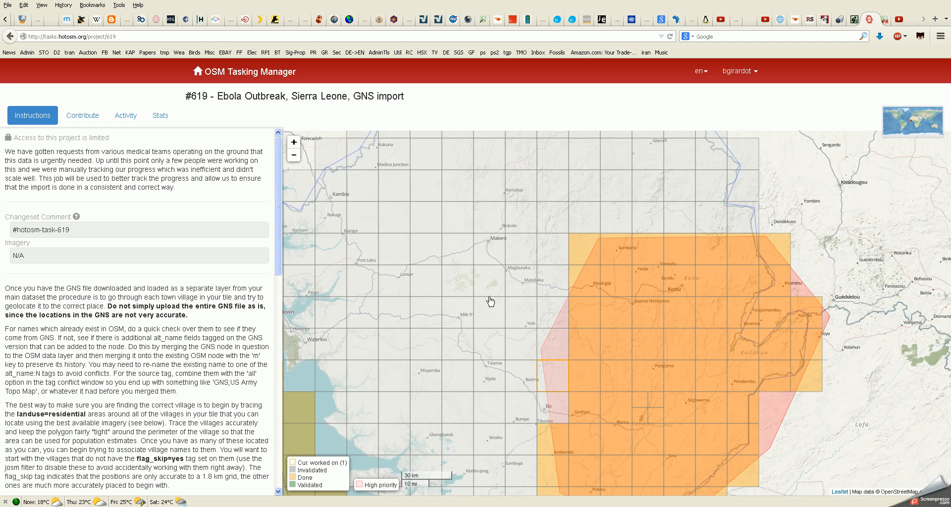
click(519, 222)
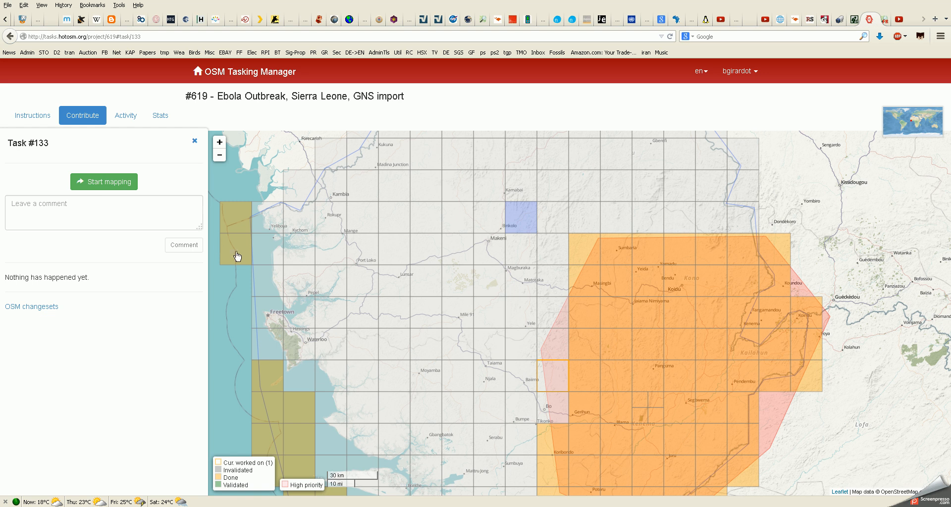
click(99, 188)
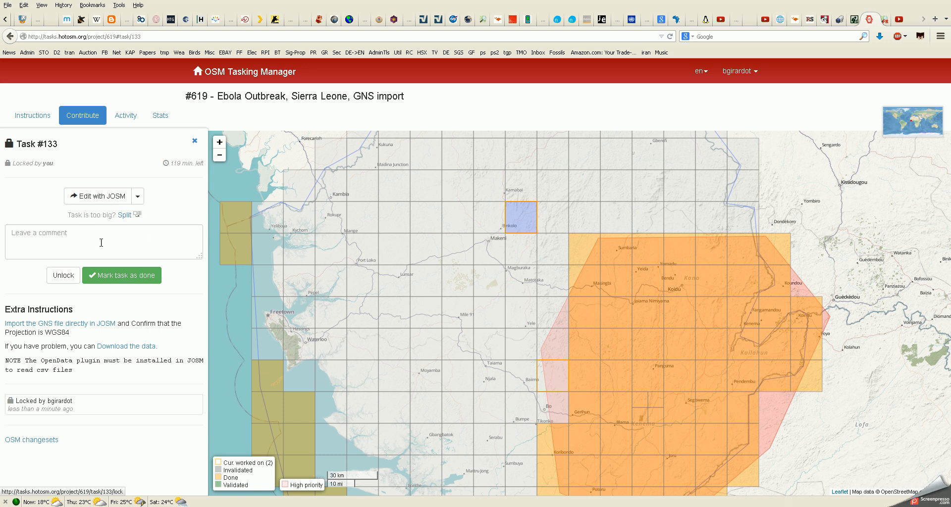
Step: Load task #133 into JOSM for editing and import its GNS file directly, using the WGS84 Geographic projection
click(103, 195)
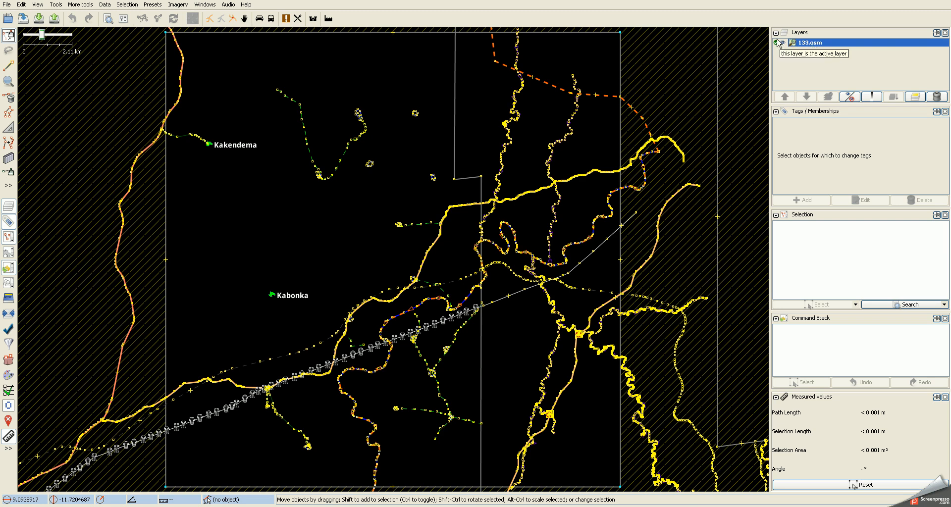
key(alt+Tab)
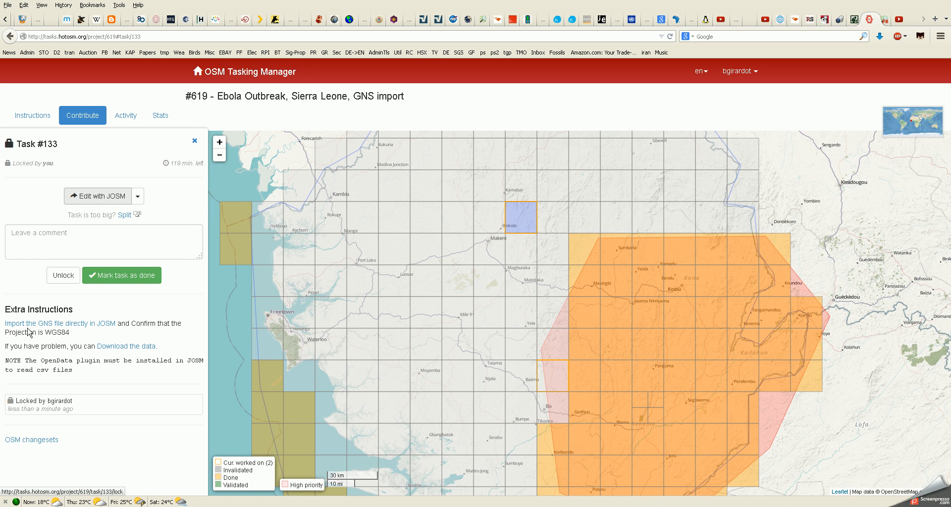
click(96, 324)
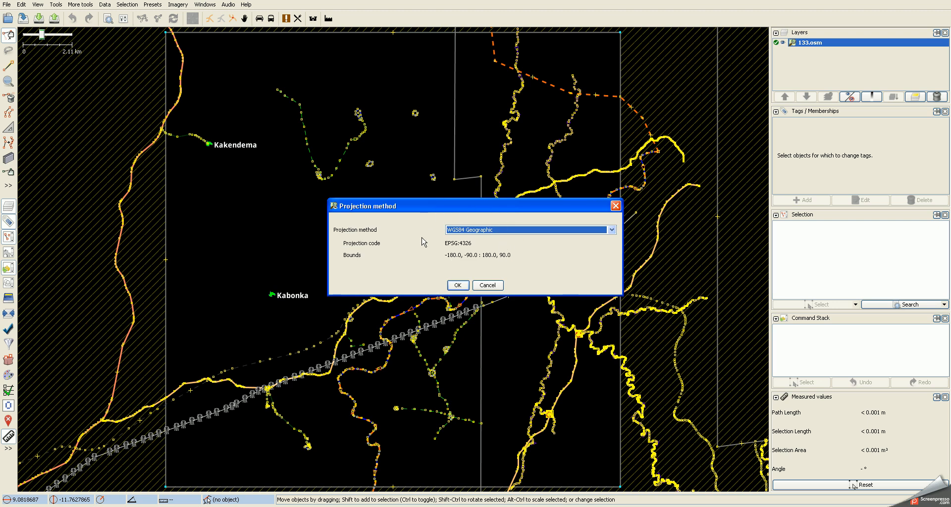
click(456, 288)
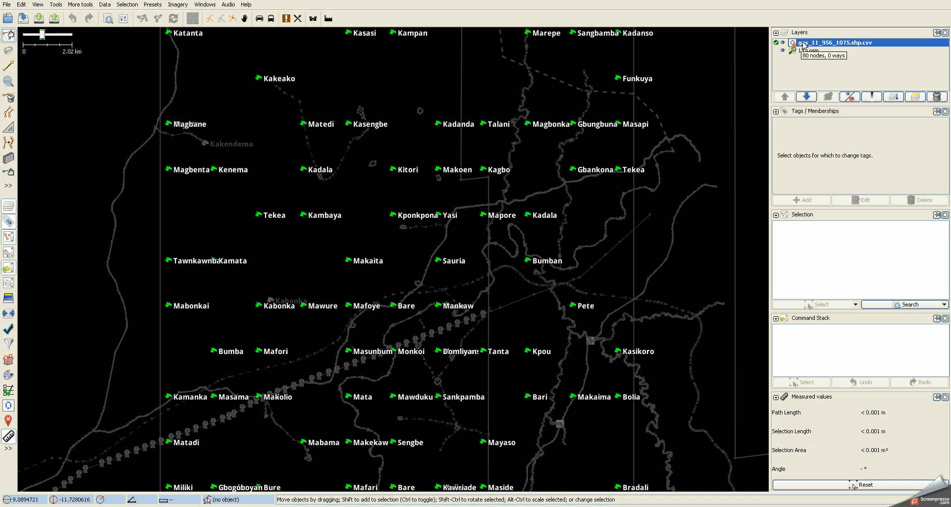
Step: Save the imported GNS layer as an OSM file named P-619 T-133
right_click(826, 46)
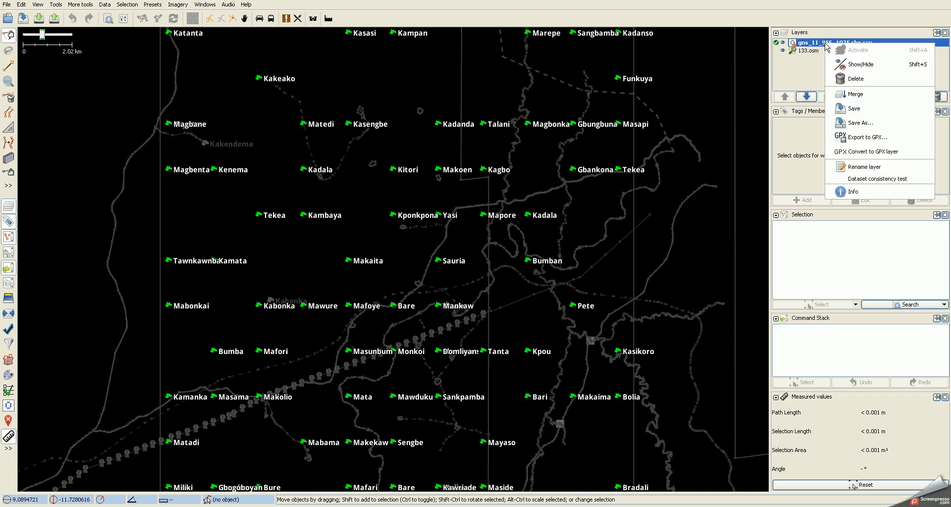
click(847, 125)
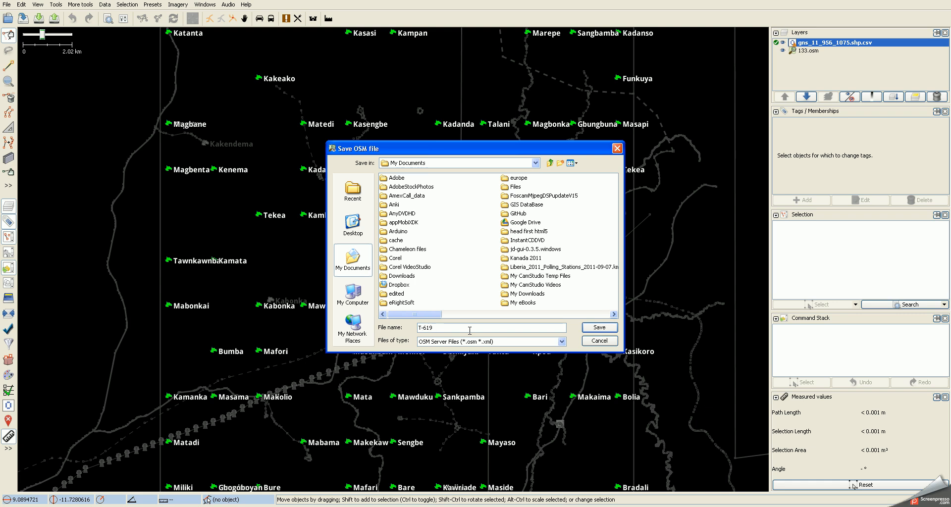
key(BackSpace)
key(BackSpace)
key(BackSpace)
key(BackSpace)
key(BackSpace)
key(BackSpace)
text(P-619 T-133)
click(597, 329)
click(597, 328)
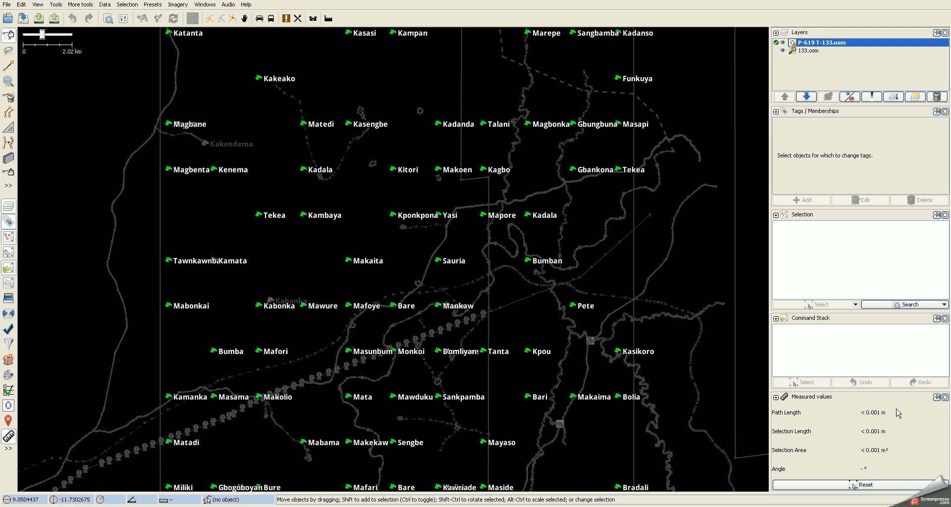
Step: Enlarge the Layers and Tags / Memberships areas and shrink Selection, Command Stack and Measured values to make room
drag(842, 391, 844, 435)
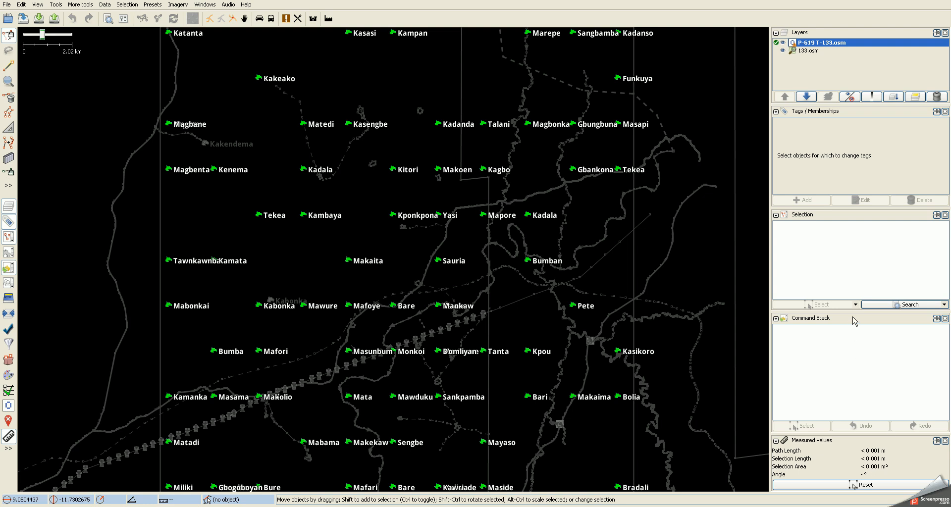
drag(851, 311, 856, 364)
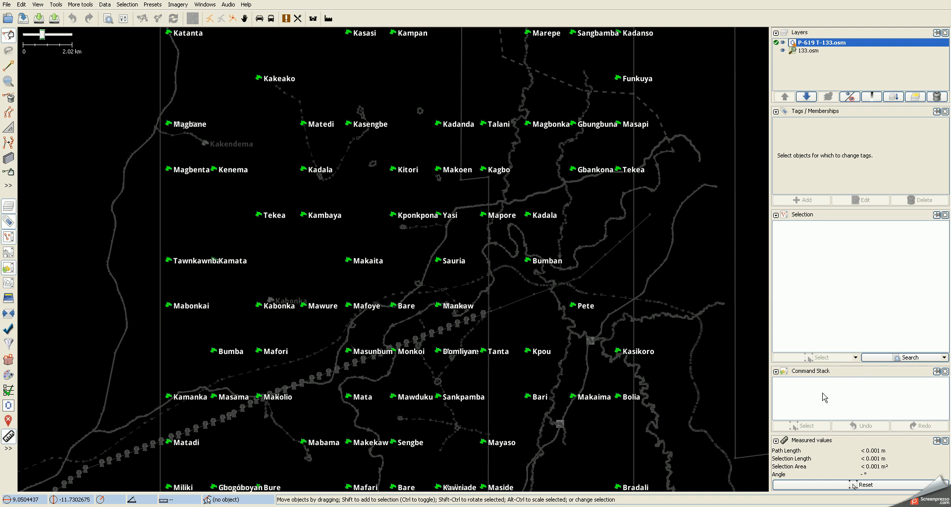
drag(840, 208, 845, 299)
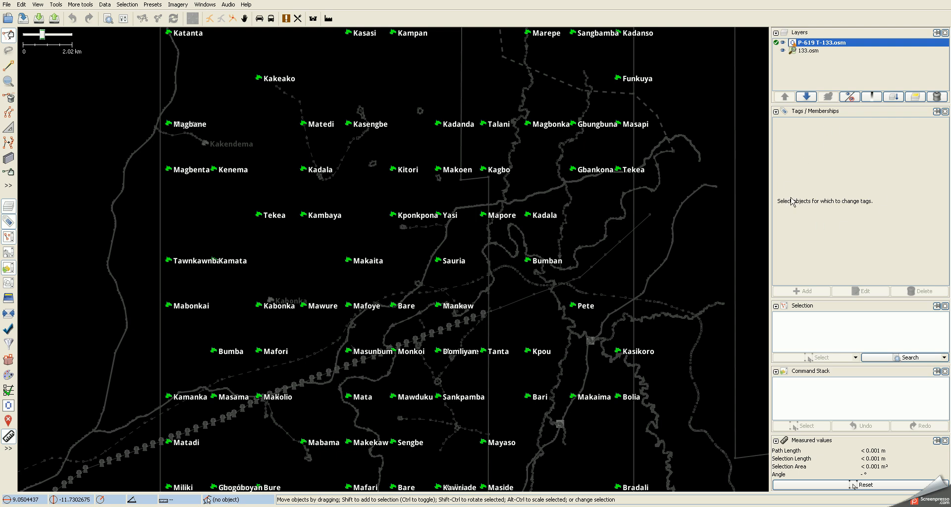
drag(858, 104, 848, 157)
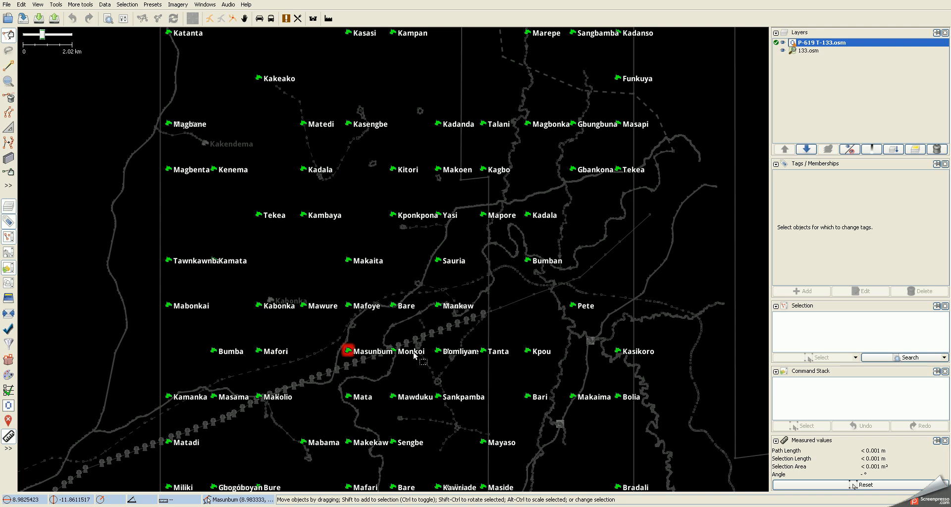
Step: Select the horizontal row of GNS village nodes running from Tawnkawnba to Bumban to show their tags
scroll(495, 350, down, 1)
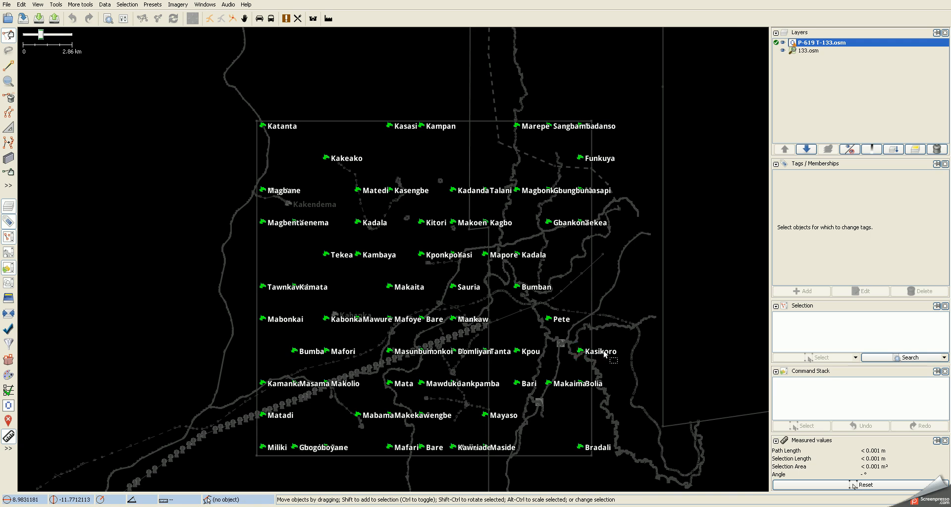
drag(245, 304, 631, 335)
drag(242, 265, 619, 307)
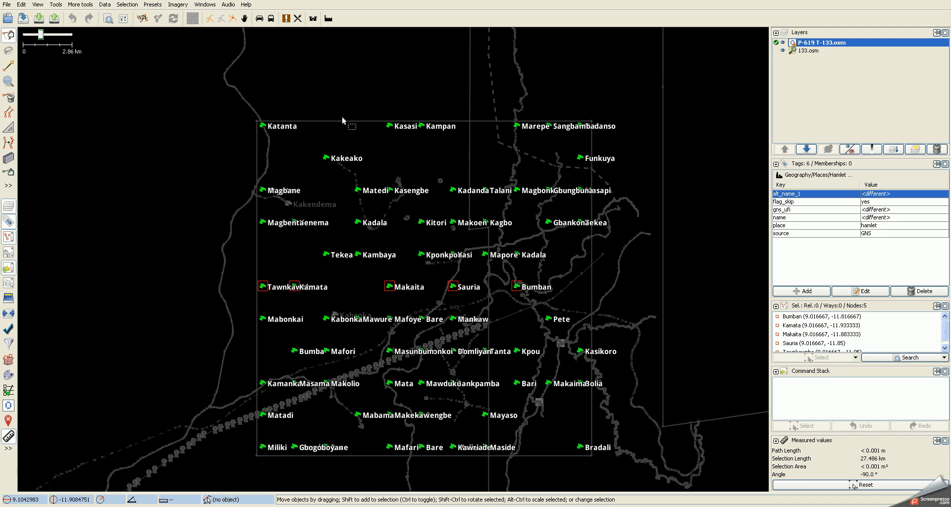
Step: Add the 01 Bing Sat imagery as a background layer beneath the village nodes
click(179, 5)
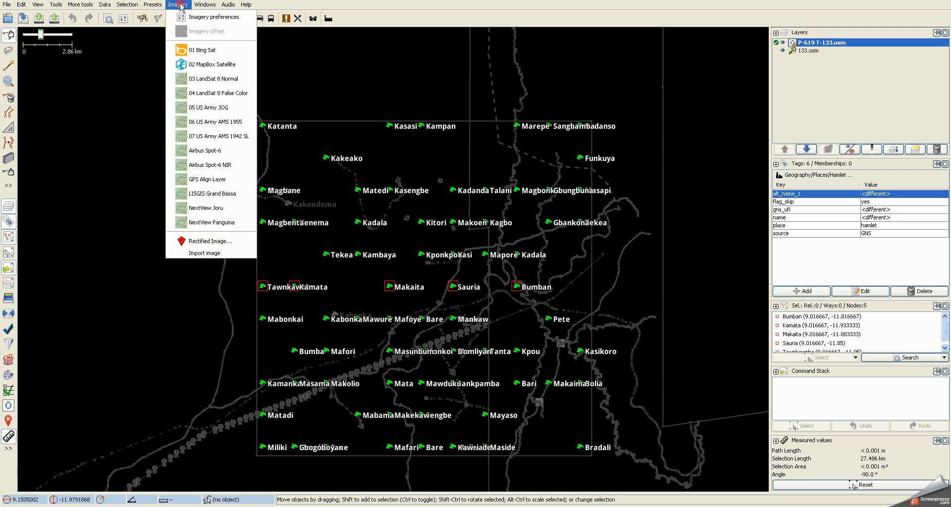
click(221, 53)
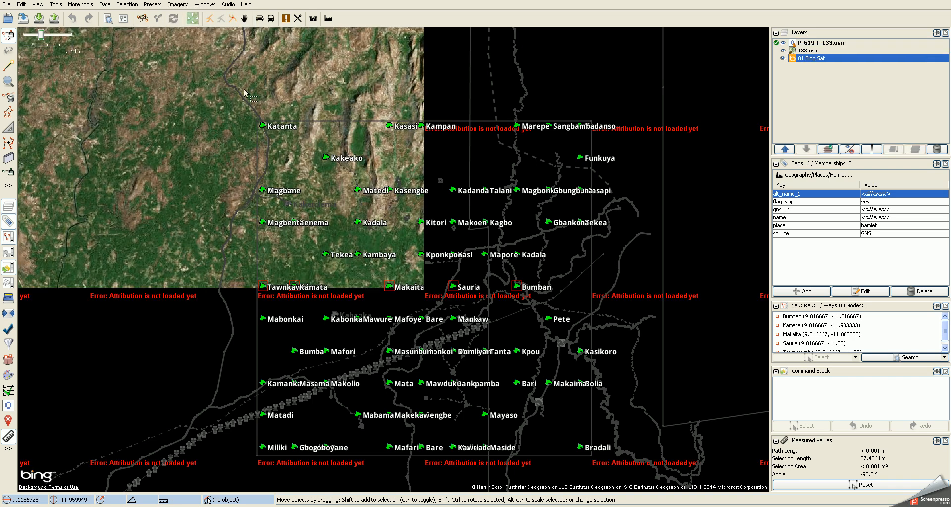
scroll(436, 255, down, 1)
scroll(465, 272, down, 1)
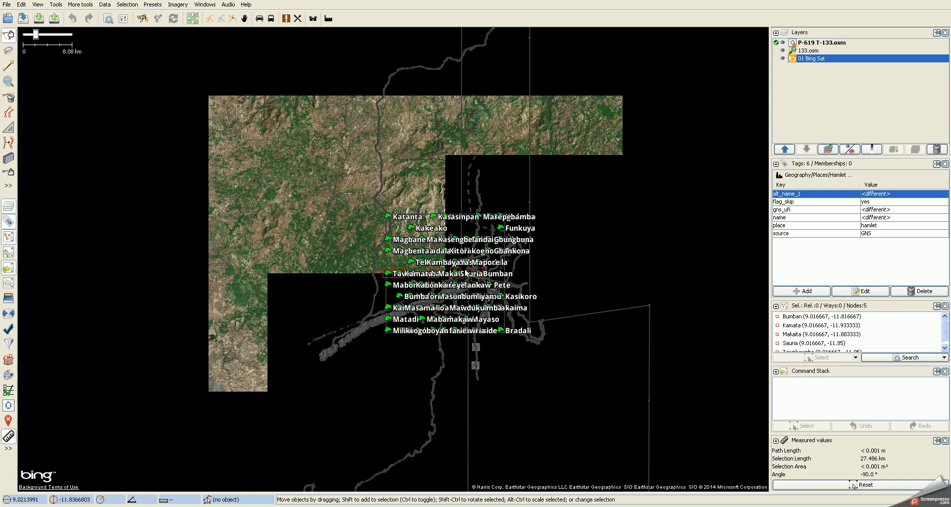
Step: Examine the Bing imagery's detail and high-resolution coverage around Sauria, Yasi, Kponkpona and Bumban
scroll(465, 272, up, 2)
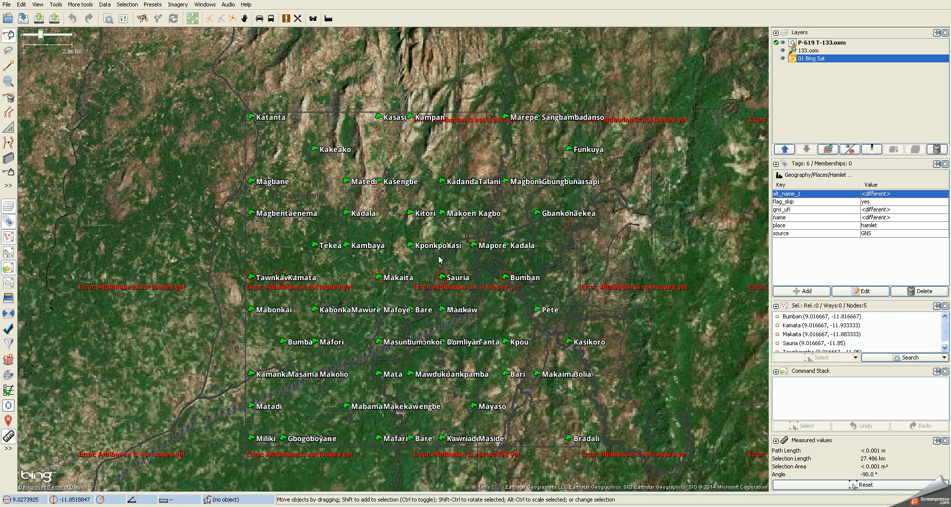
scroll(443, 266, up, 2)
scroll(439, 262, up, 1)
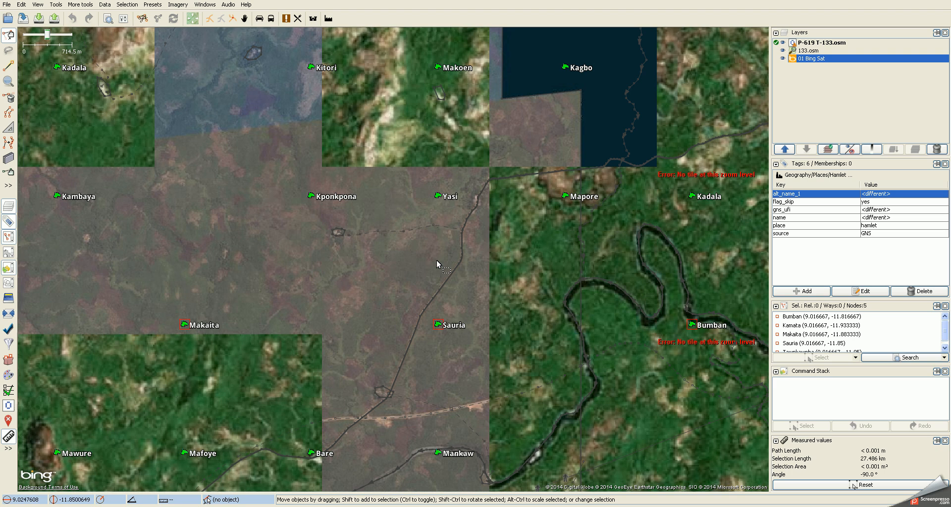
scroll(525, 282, up, 1)
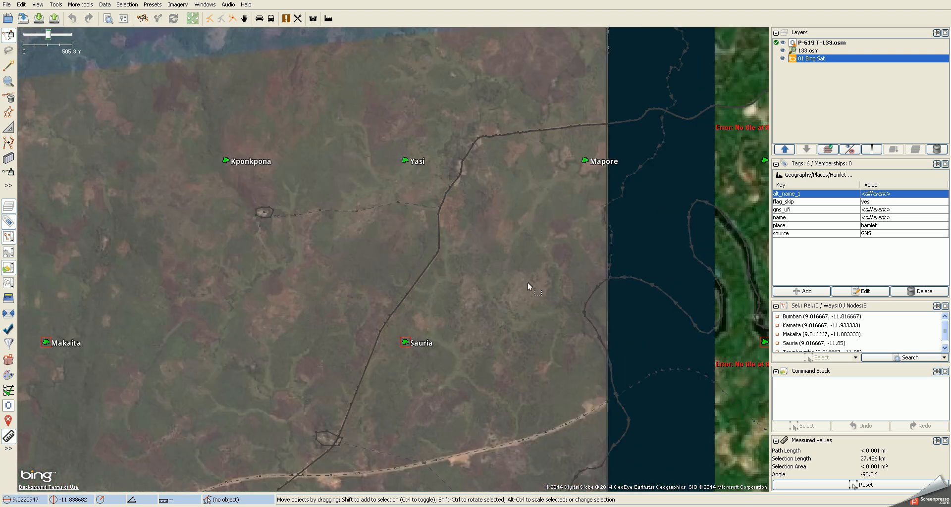
drag(527, 284, 503, 229)
scroll(334, 238, down, 2)
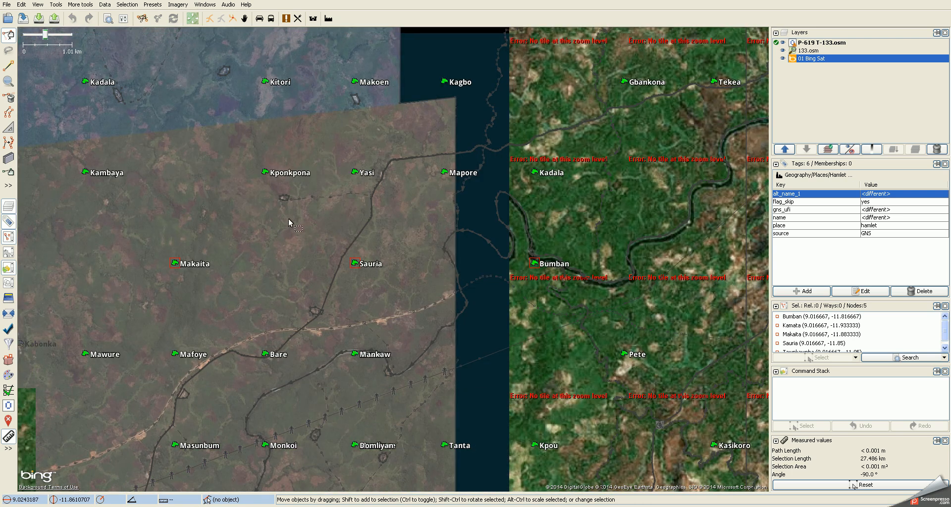
scroll(287, 219, down, 1)
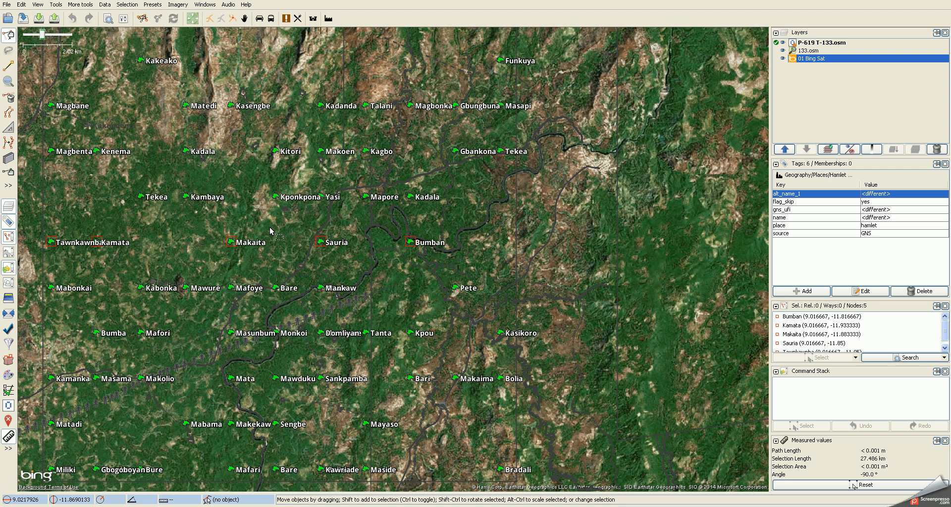
drag(266, 223, 341, 222)
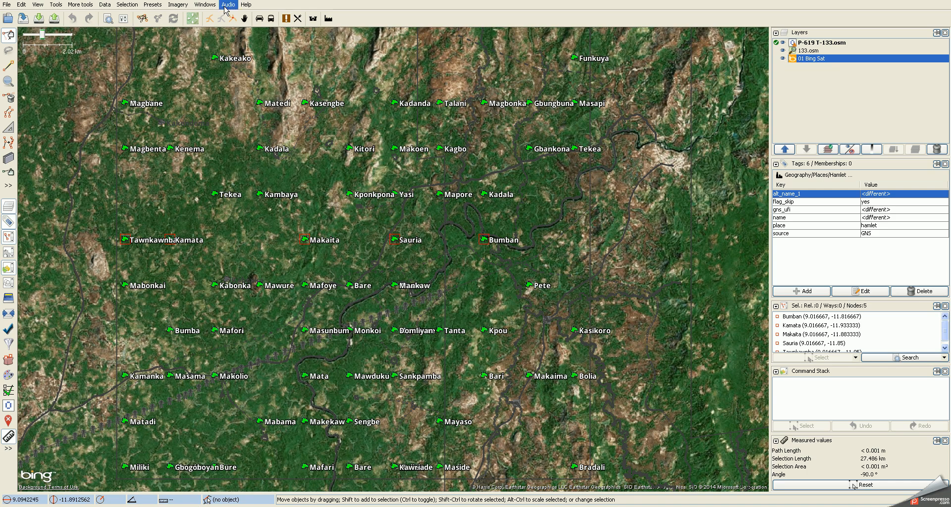
Step: Add the 02 MapBox Satellite imagery layer and check its detail between Bumban and Pete
click(177, 4)
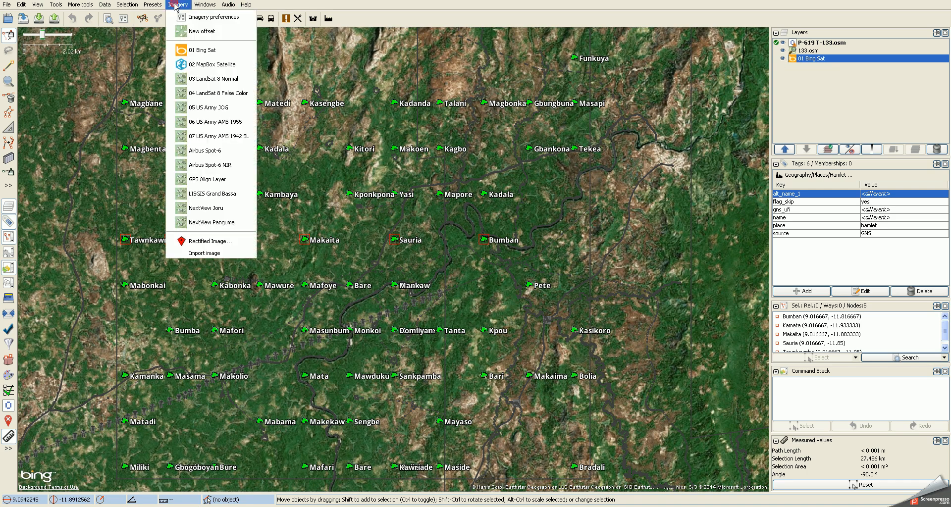
click(216, 70)
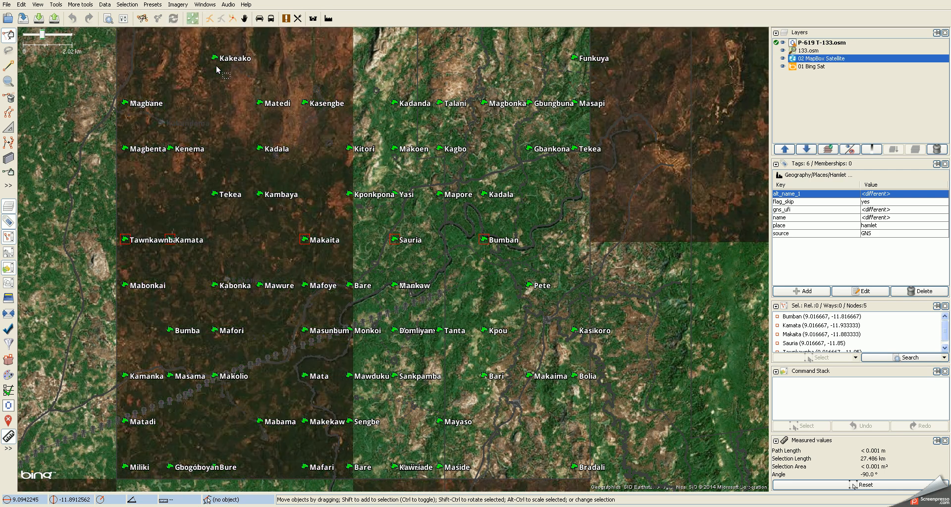
scroll(504, 286, up, 4)
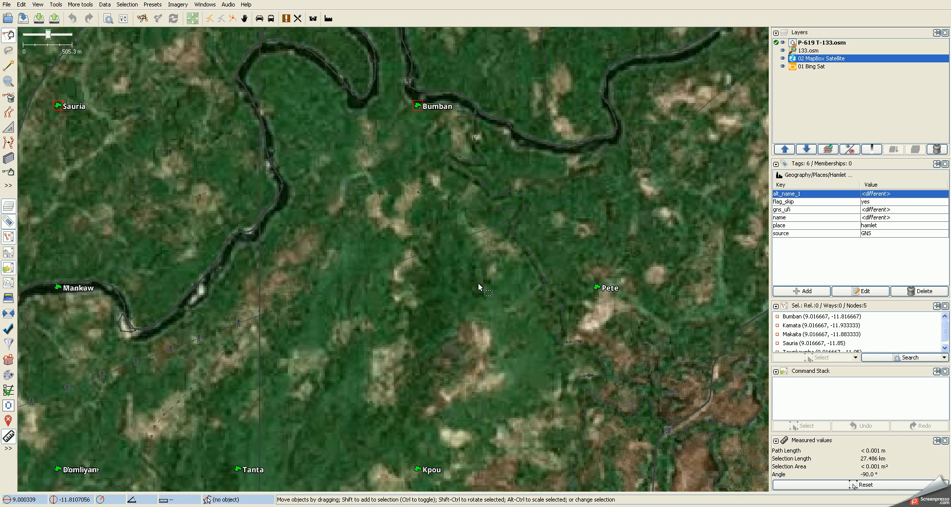
scroll(468, 279, up, 2)
scroll(474, 275, down, 2)
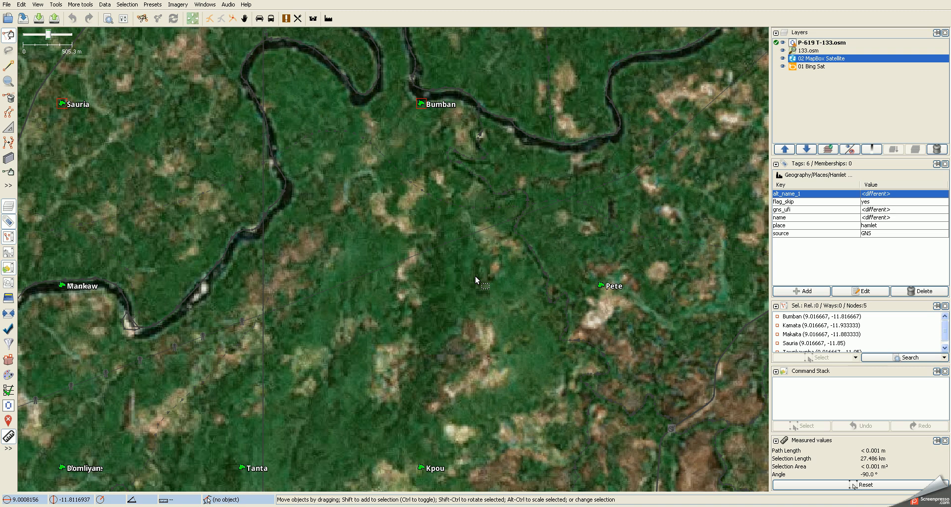
scroll(474, 275, down, 3)
scroll(474, 275, down, 2)
scroll(474, 275, up, 2)
Step: Add the 03 LandSat 8 Normal and 04 LandSat 8 False Color imagery layers and view the false-color image around Domliyan
click(177, 5)
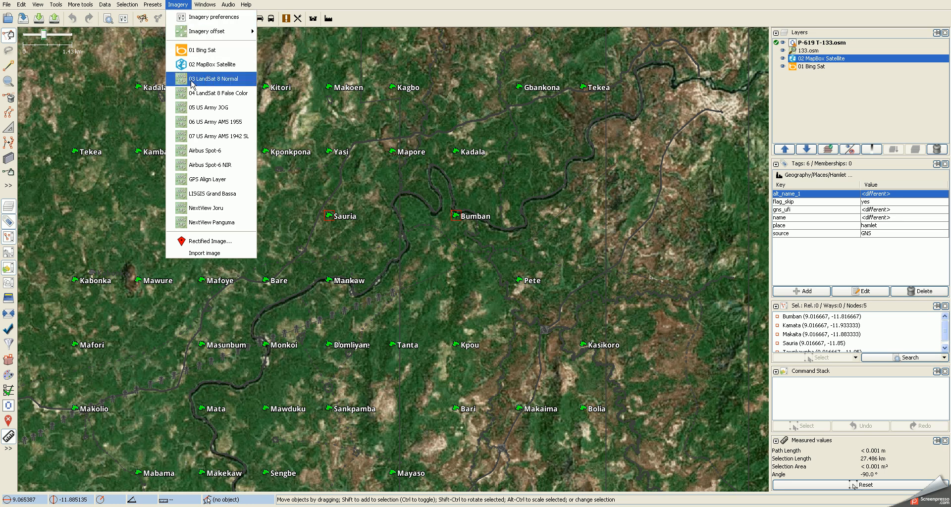
click(216, 81)
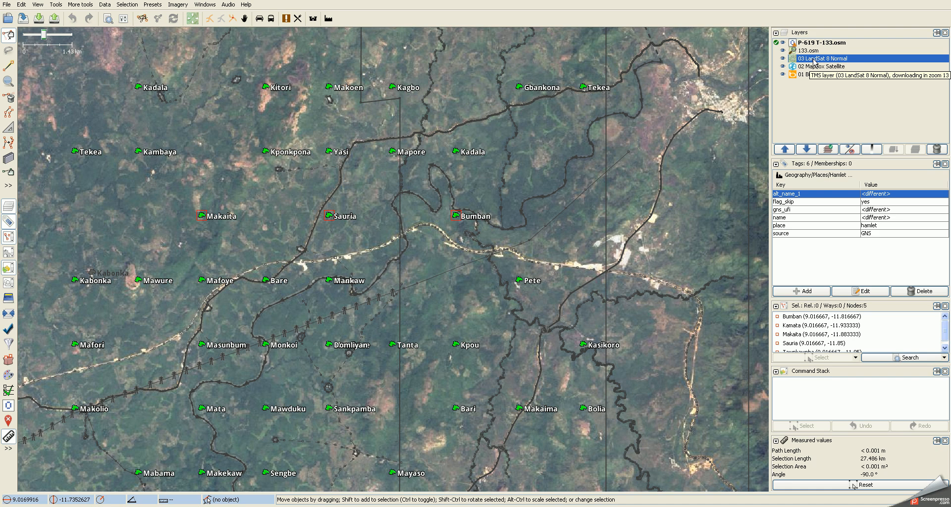
click(176, 5)
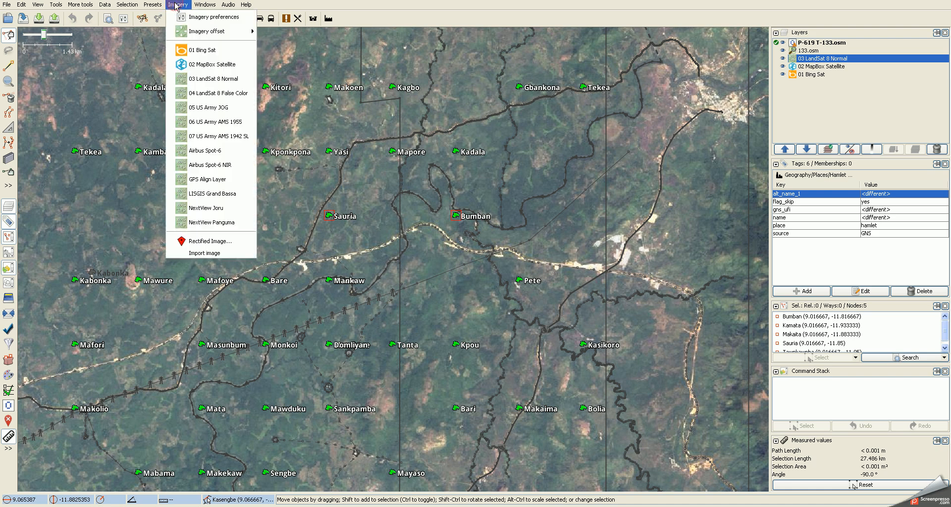
click(220, 94)
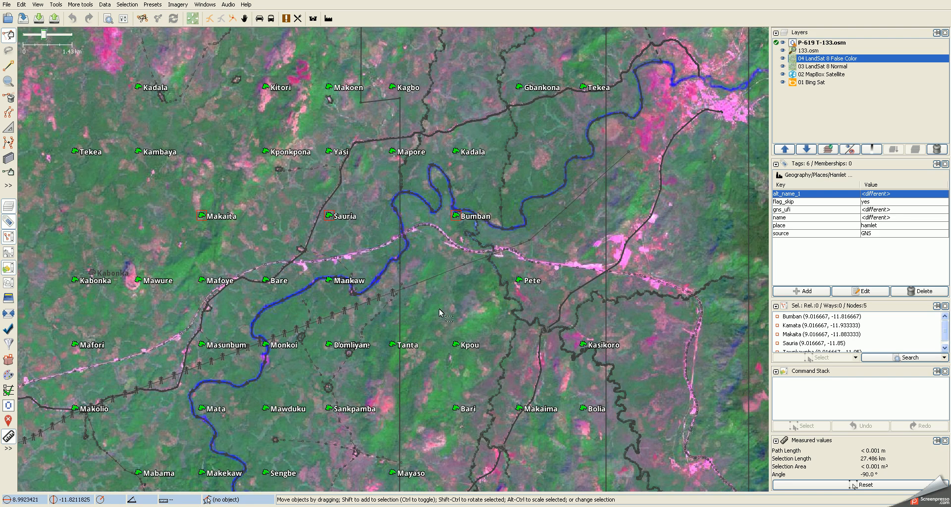
scroll(371, 364, up, 2)
drag(355, 370, 431, 318)
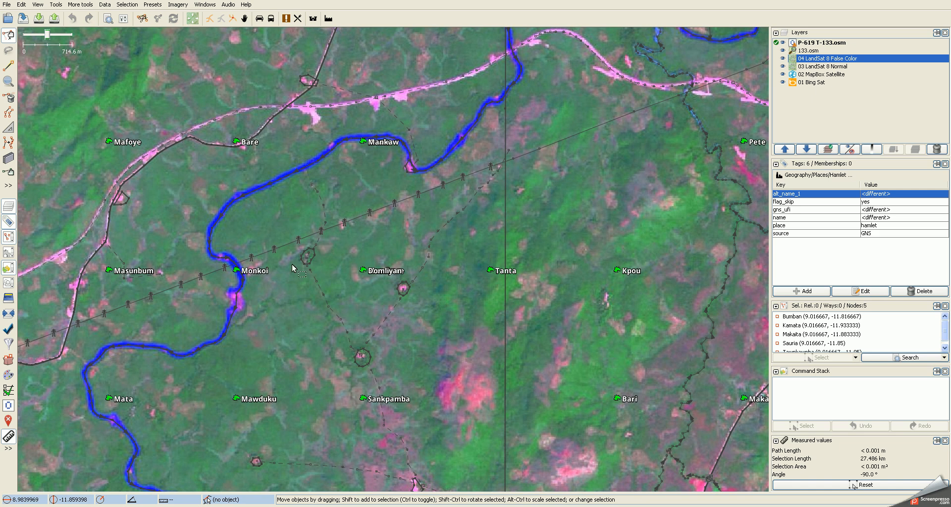
Step: Examine the LandSat 8 False Color image from Sankpamba southwest past Mabama to Bure and Gbogoboyan
drag(432, 382, 473, 272)
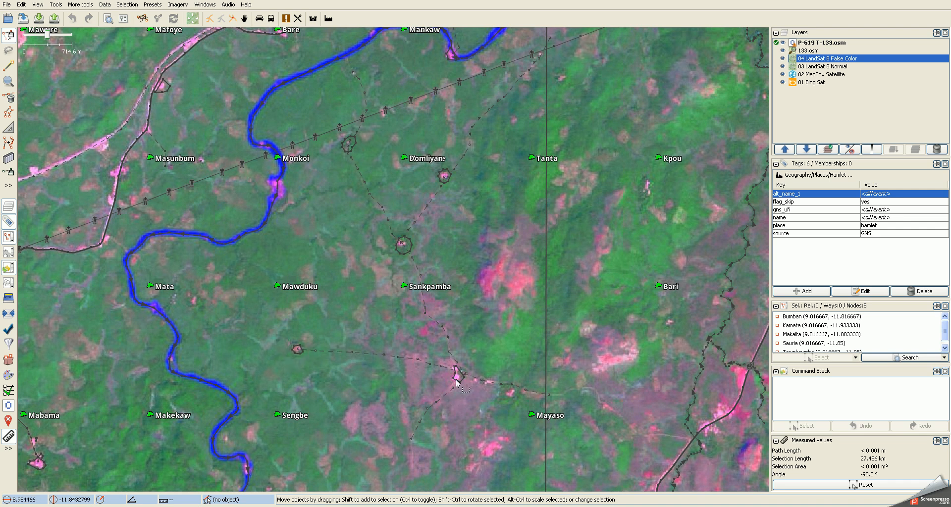
drag(310, 391, 385, 360)
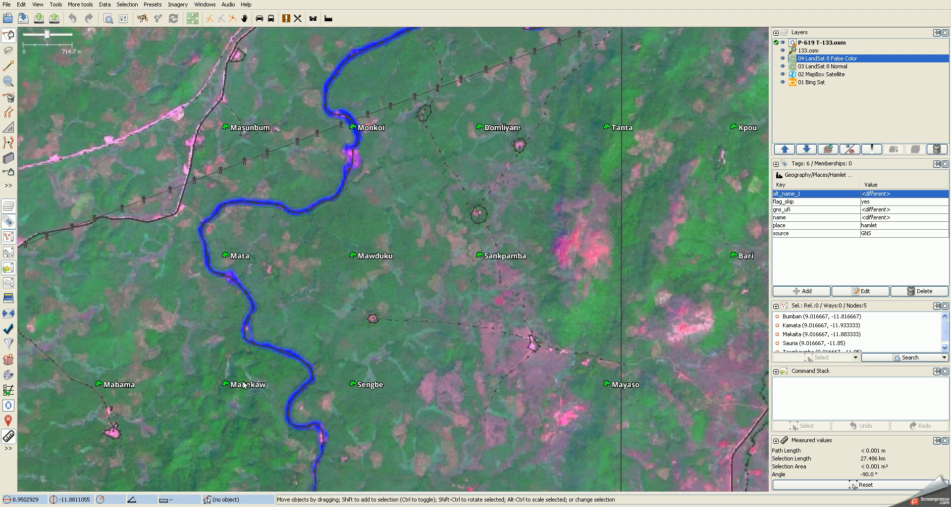
drag(185, 418, 270, 365)
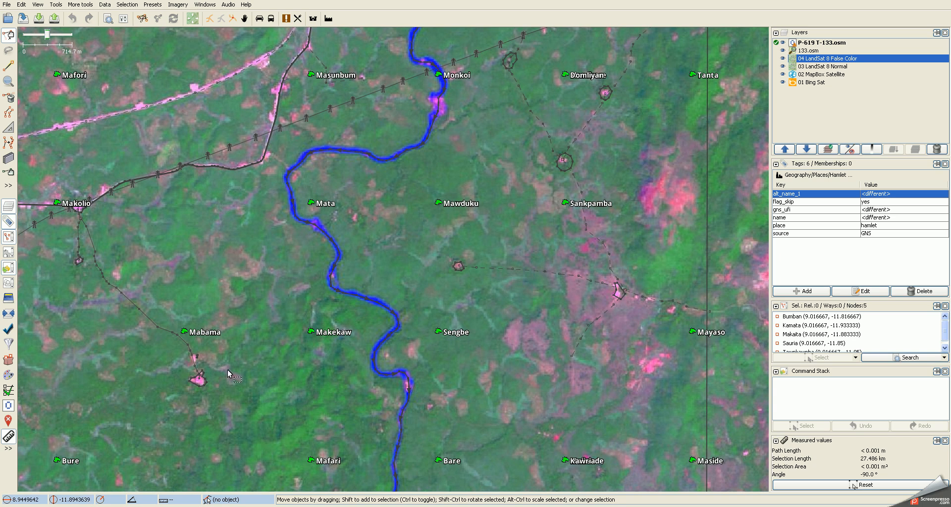
drag(209, 403, 308, 342)
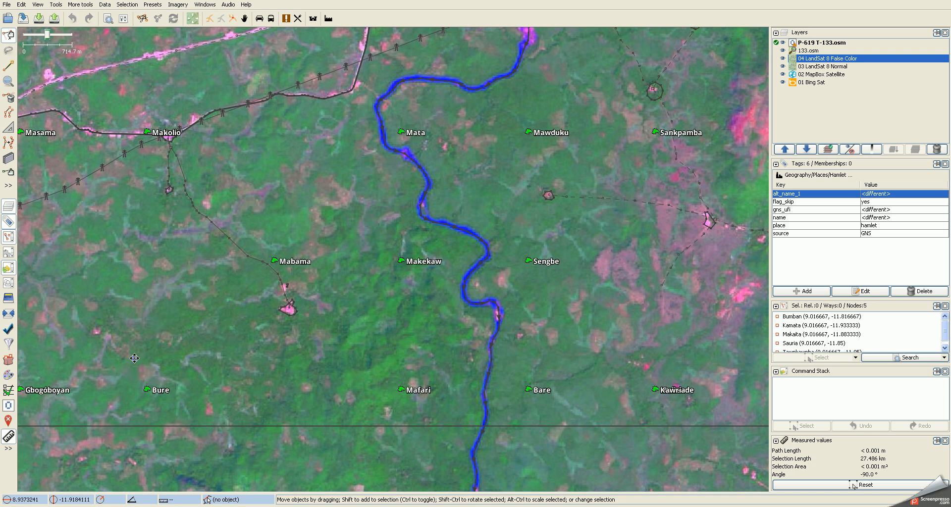
drag(134, 358, 228, 342)
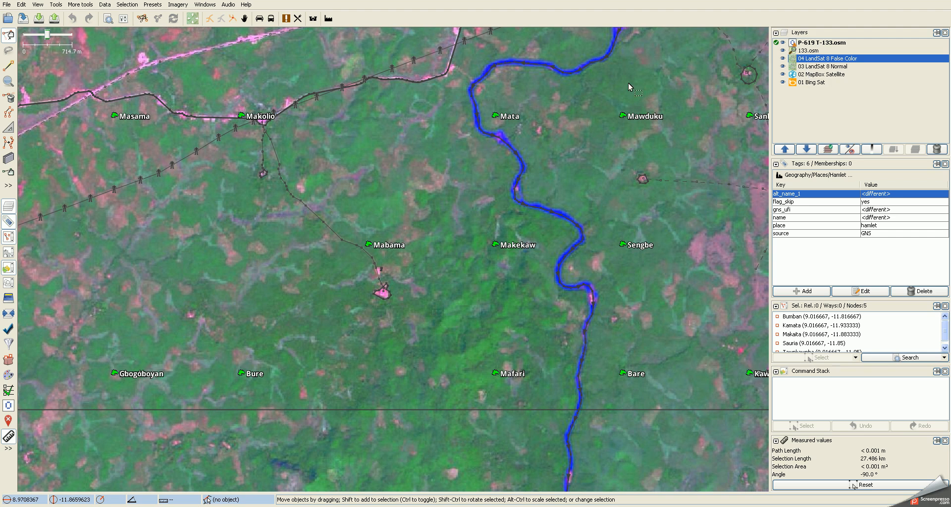
Step: Add the 05 US Army JOG map layer and view its village names around Mabama, Mawduku and Masunbum
click(178, 7)
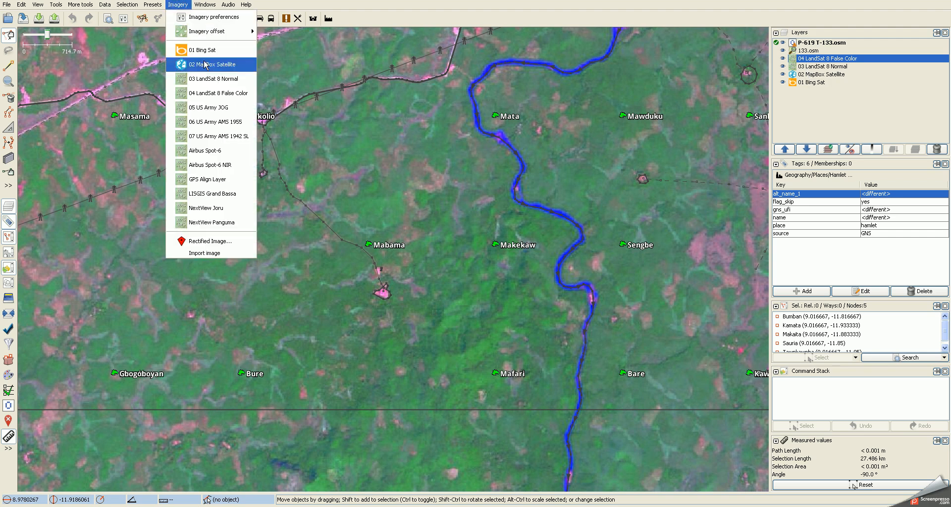
click(233, 111)
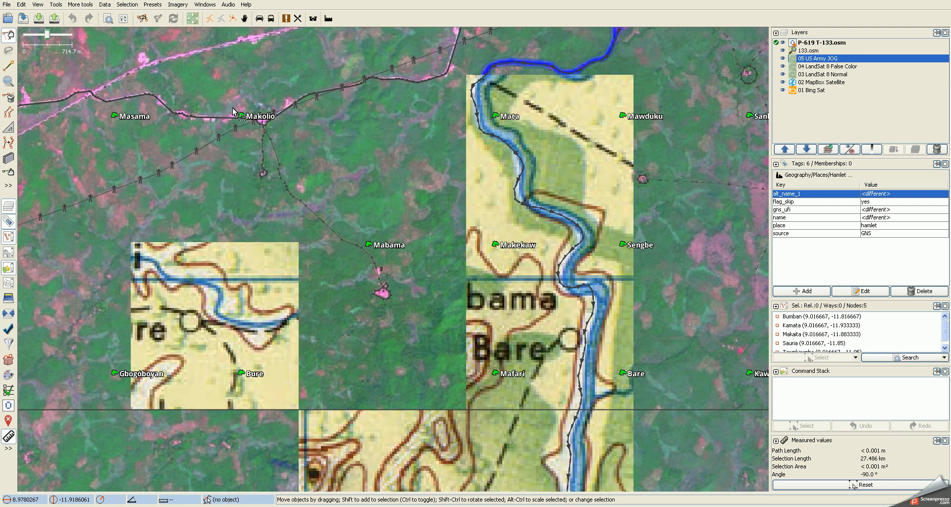
scroll(435, 191, down, 1)
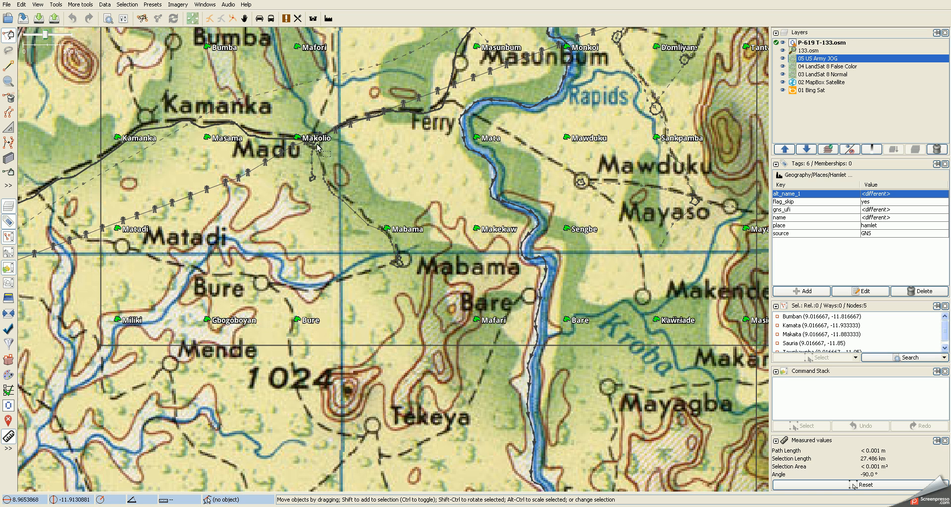
drag(387, 158, 294, 237)
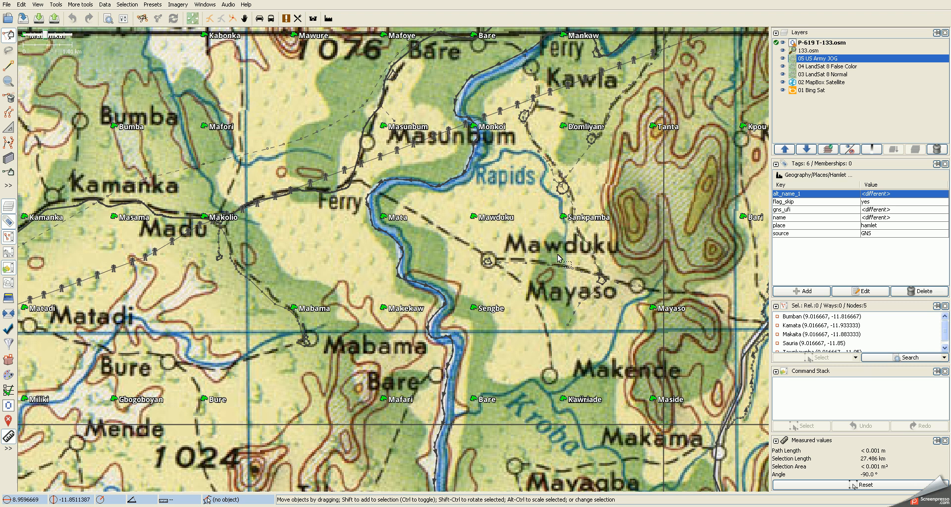
Step: Add the 06 US Army AMS 1955 map layer and view it across the task area
click(179, 5)
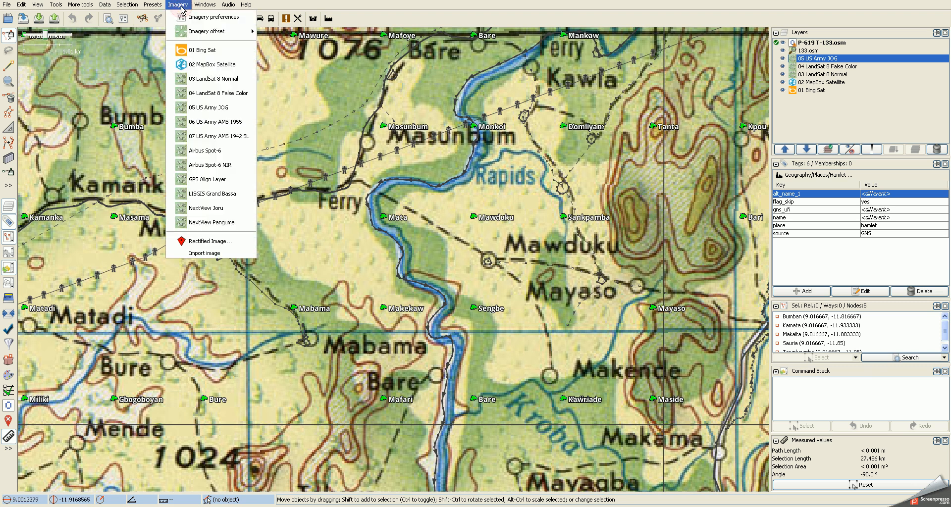
click(229, 124)
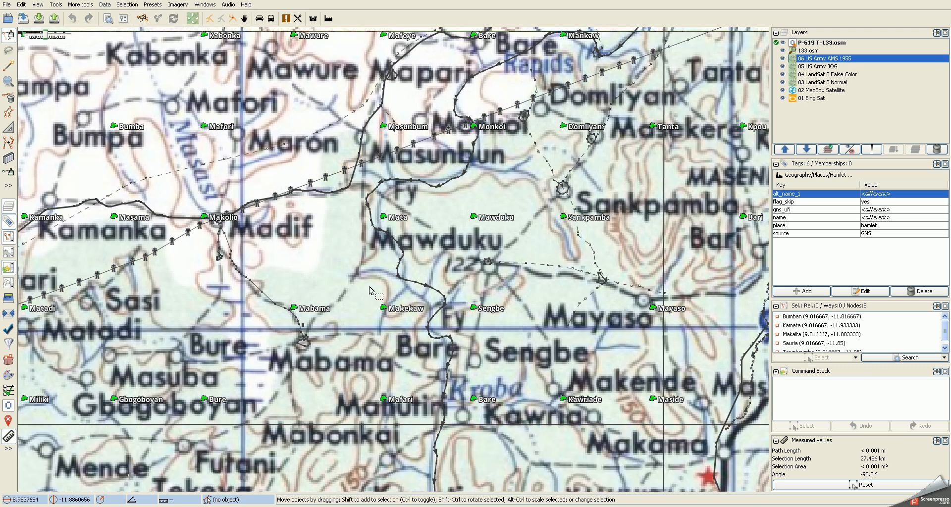
scroll(333, 268, down, 1)
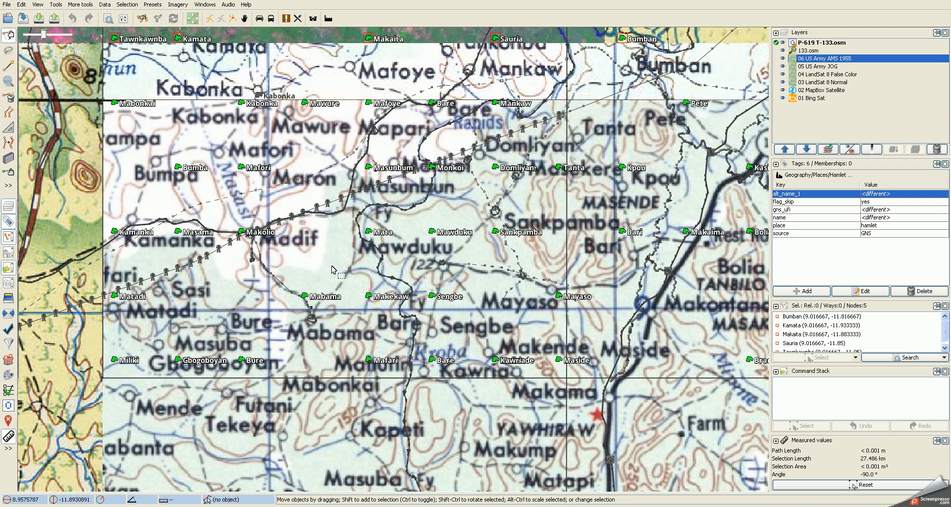
Step: Check the list of imagery layers available for offset adjustment, dismiss it, and clear the village node selection
click(191, 20)
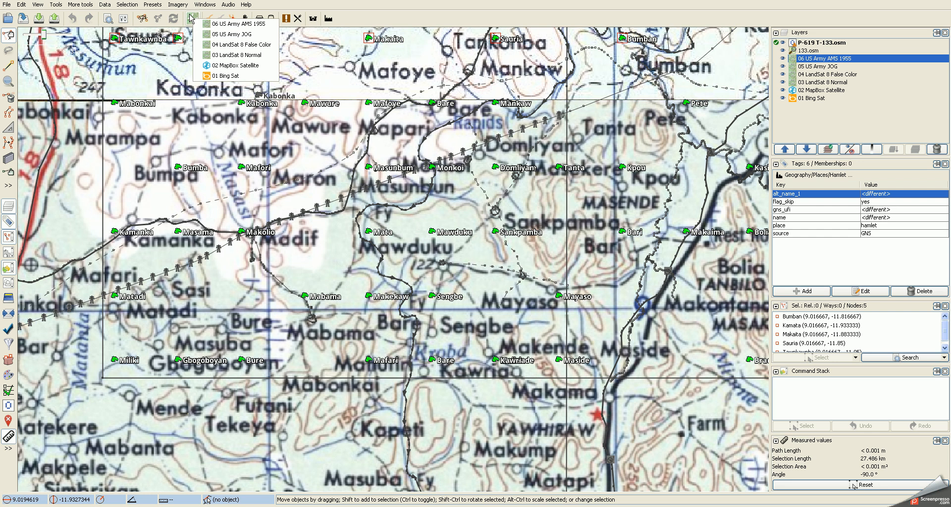
click(317, 2)
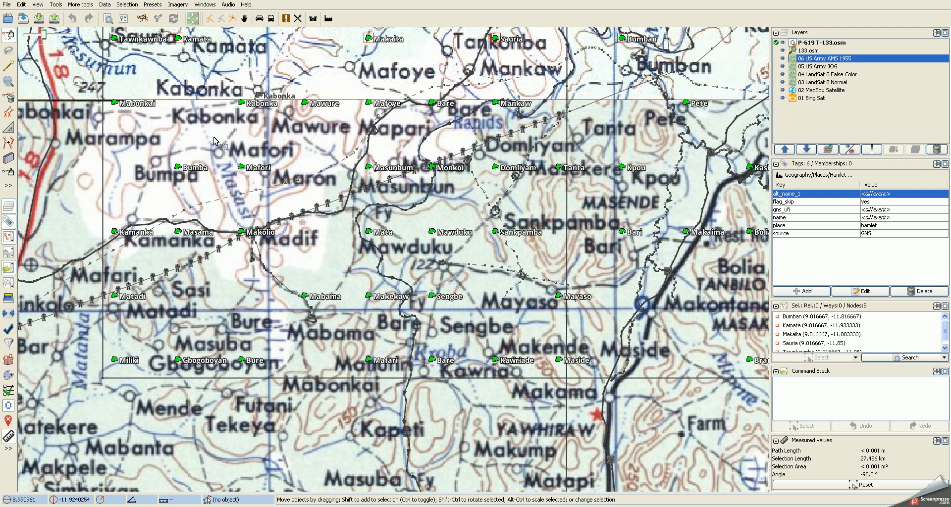
click(316, 186)
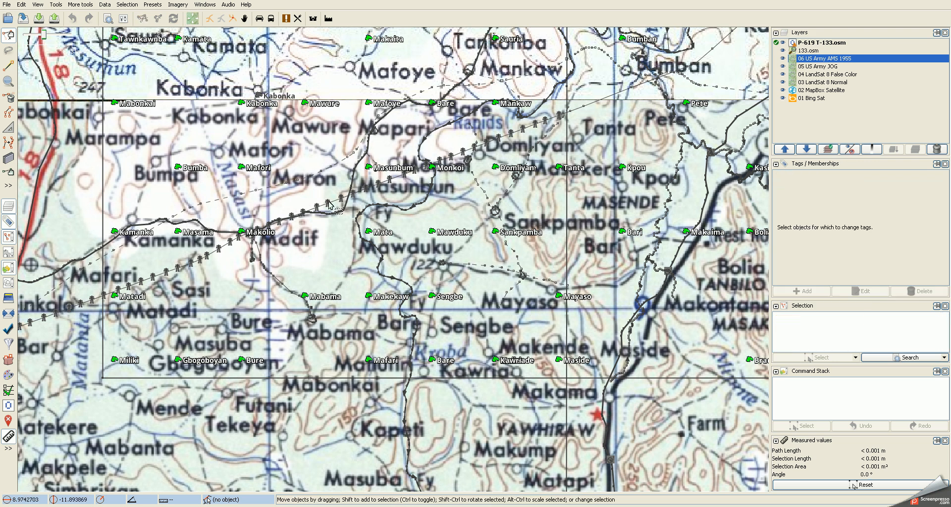
Step: Hide the 06 US Army AMS 1955 layer and examine the JOG map's names and relief around the task area
click(782, 58)
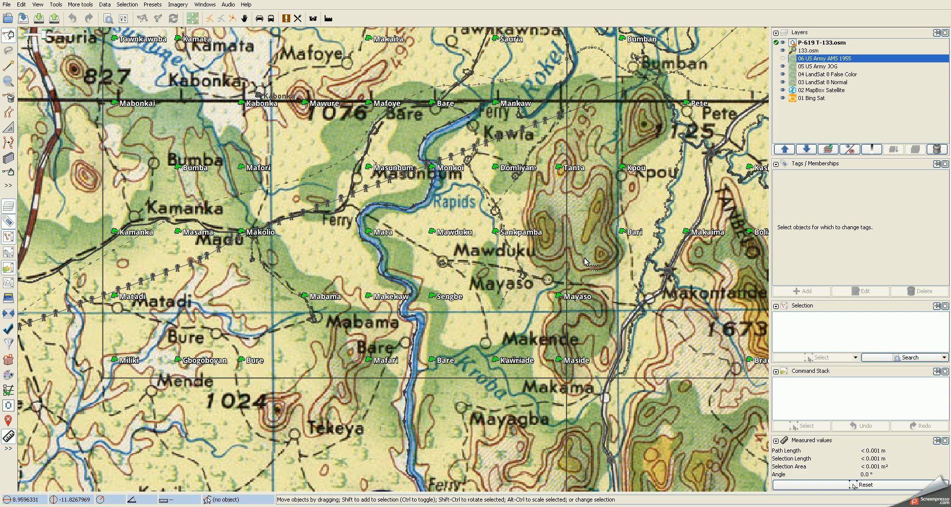
scroll(600, 232, down, 2)
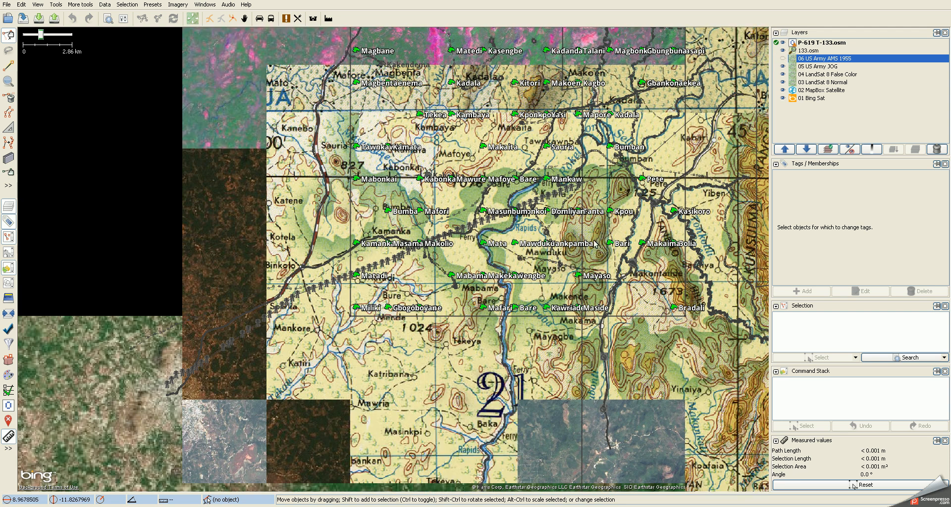
scroll(473, 241, up, 1)
scroll(473, 240, up, 1)
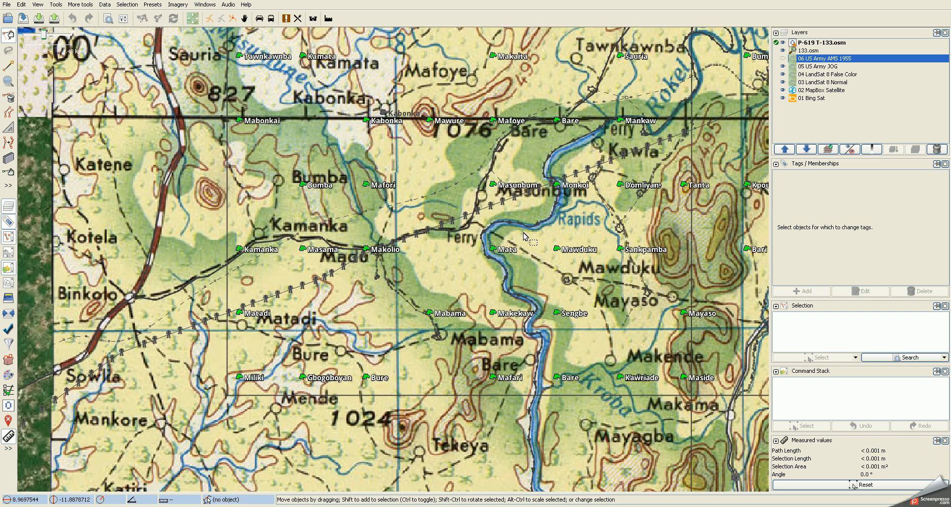
scroll(486, 239, right, 3)
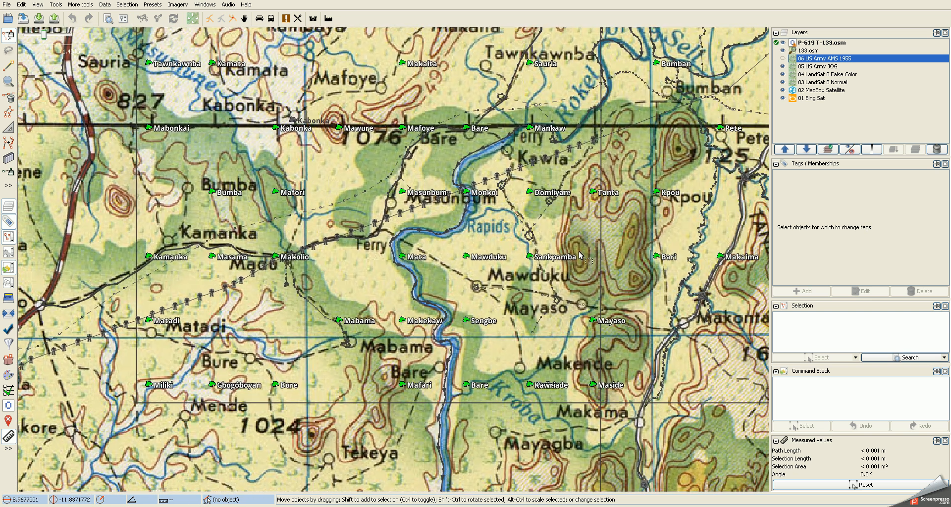
Step: Show the 06 US Army AMS 1955 layer again and add the 07 US Army AMS 1942 SL map layer
click(781, 58)
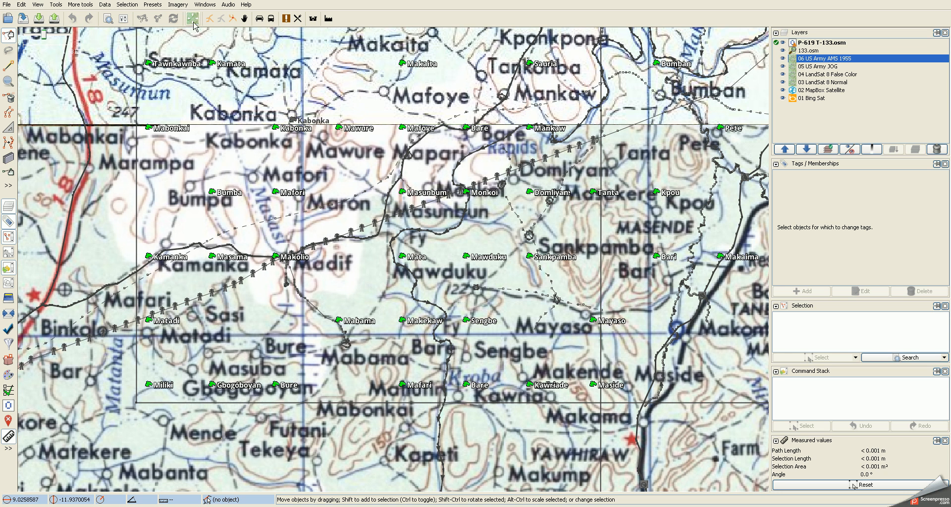
click(178, 4)
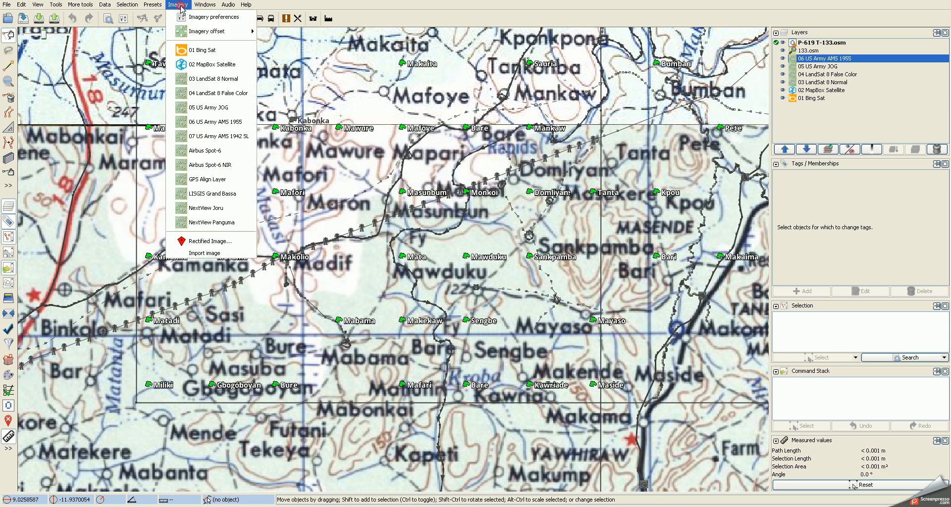
click(227, 141)
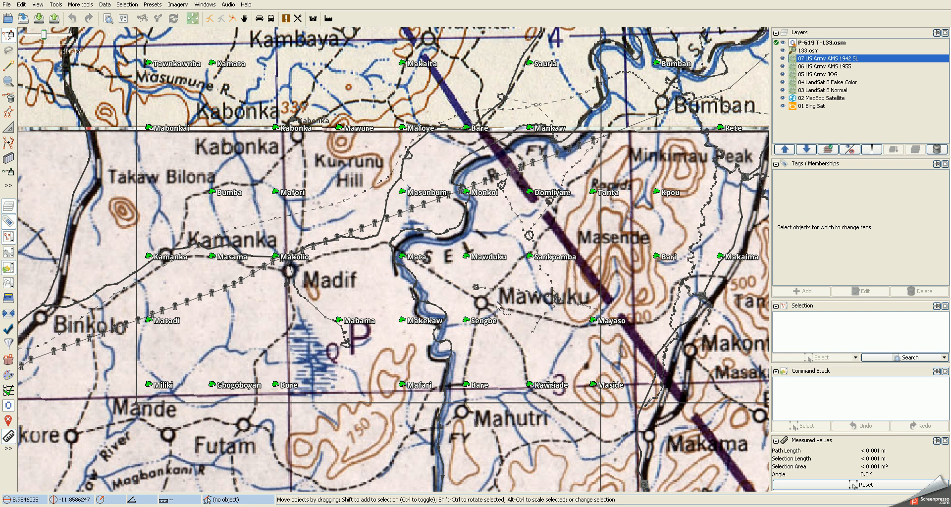
Step: Hide imagery layers 07 through 02, leaving only 01 Bing Sat visible beneath the village nodes
click(782, 58)
click(782, 67)
click(782, 75)
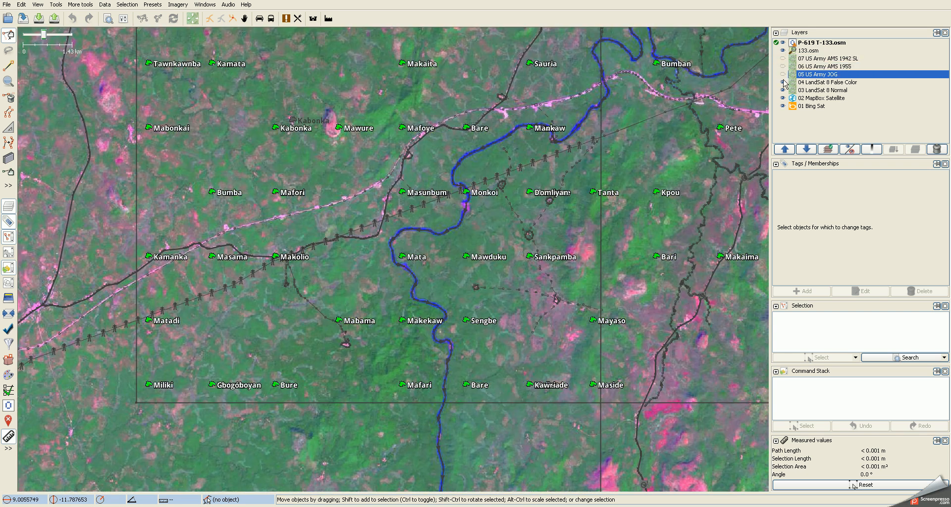
click(782, 82)
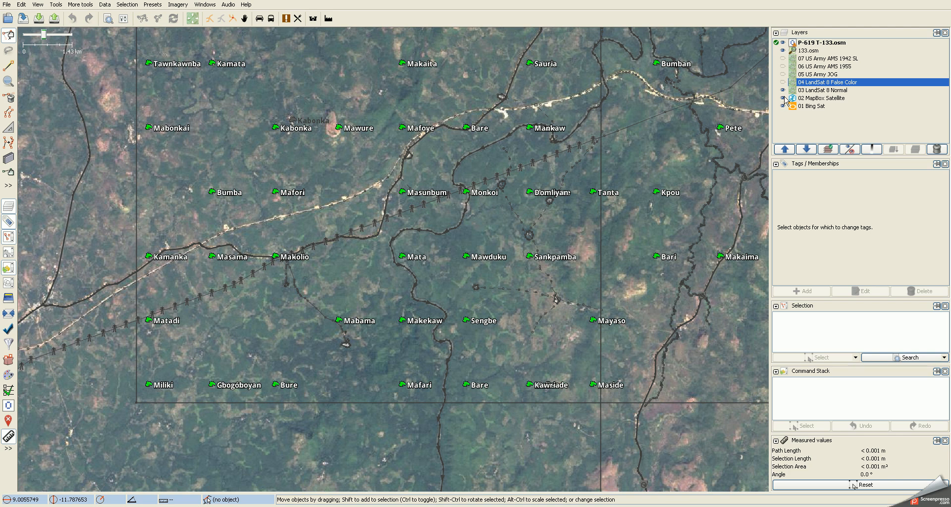
click(783, 90)
click(783, 98)
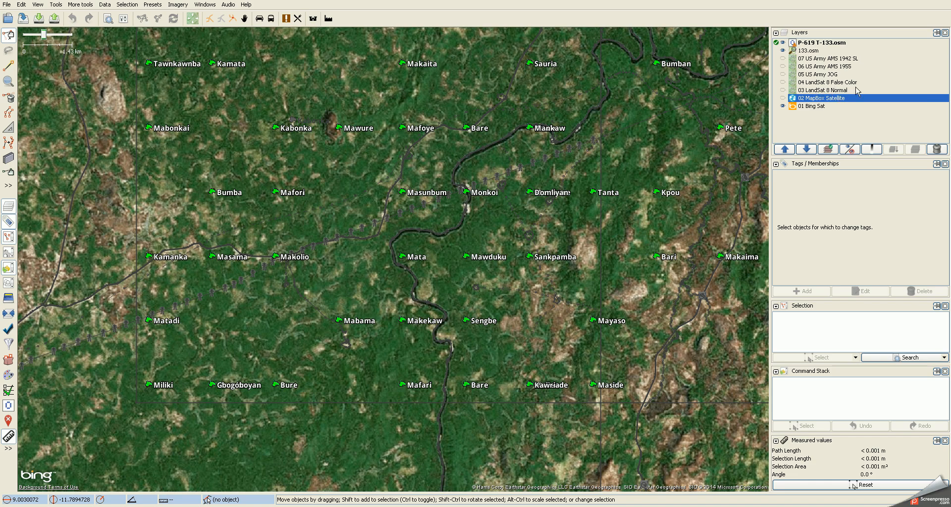
Step: Select the Mabama hamlet node south of Makolio over the Bing imagery
drag(260, 374, 284, 360)
scroll(378, 319, up, 3)
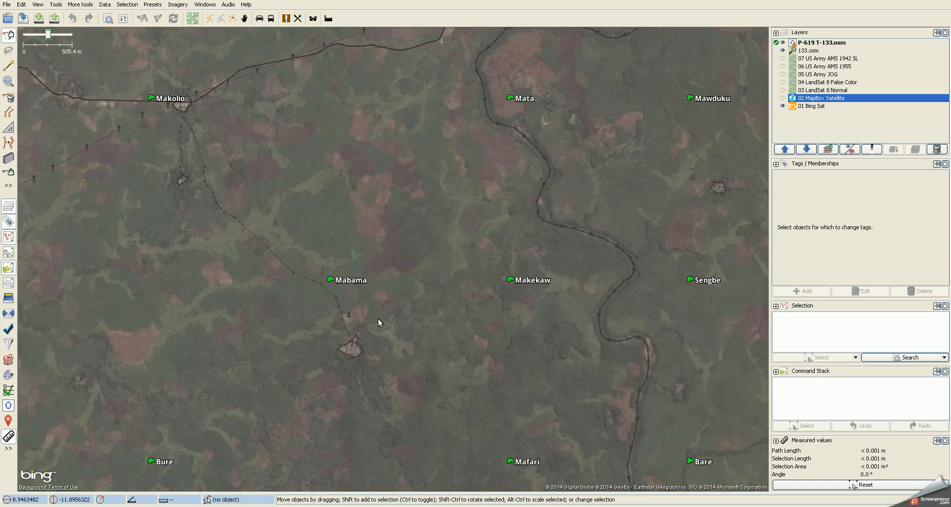
drag(390, 340, 409, 294)
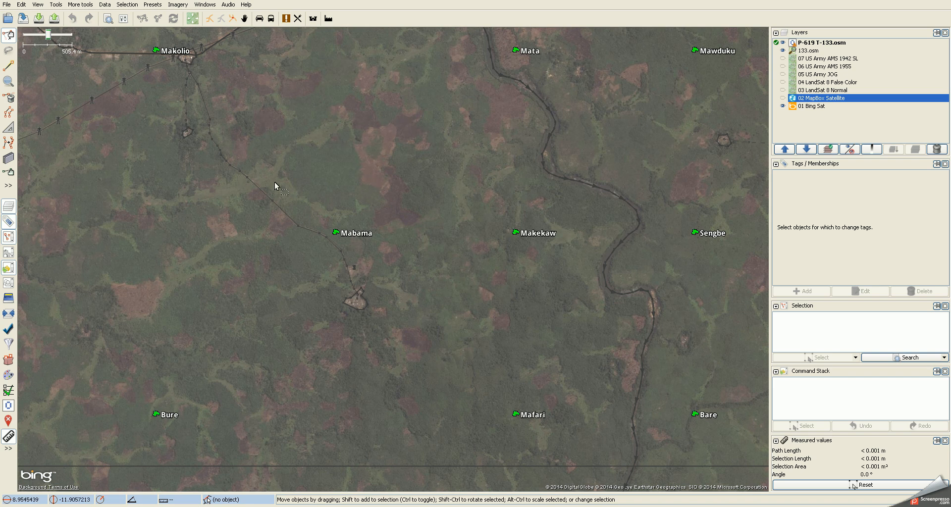
click(332, 232)
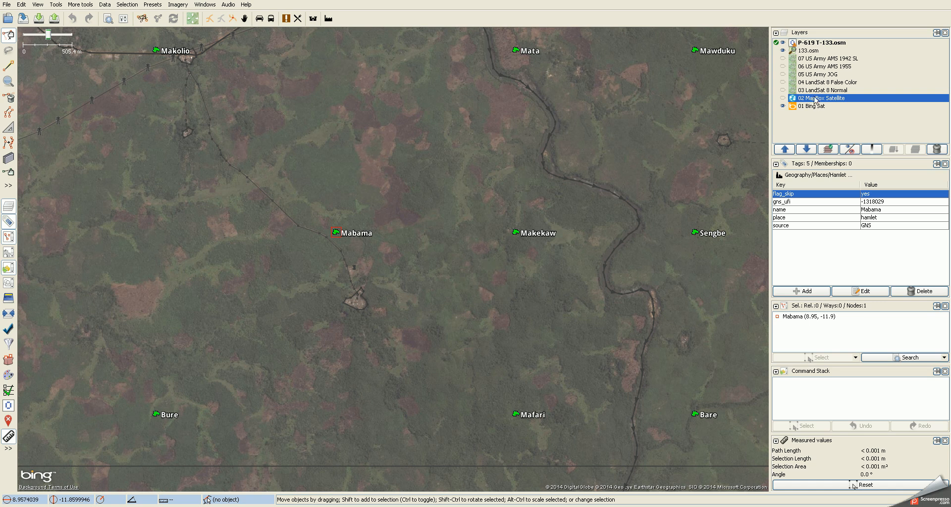
Step: Show the 03 LandSat 8 Normal layer, comparing it with Bing, and examine the settlement areas around Mabama
click(783, 90)
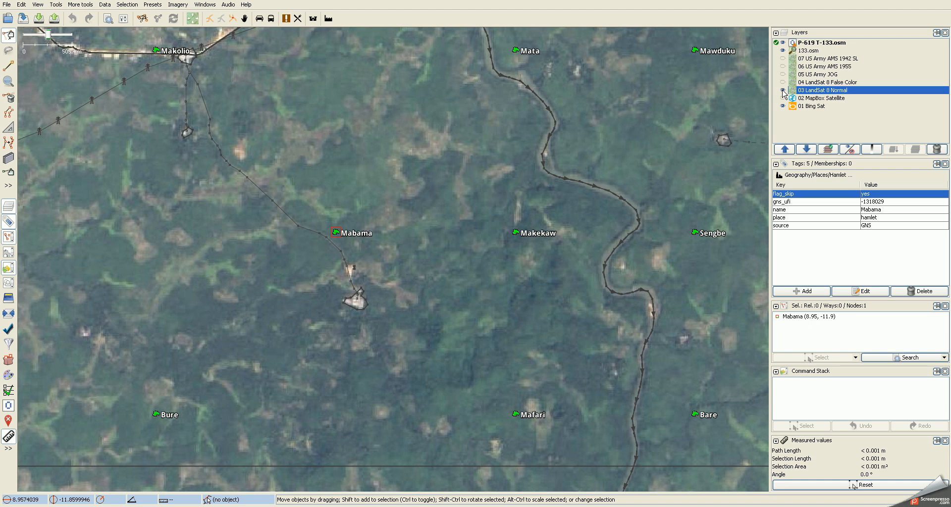
click(783, 90)
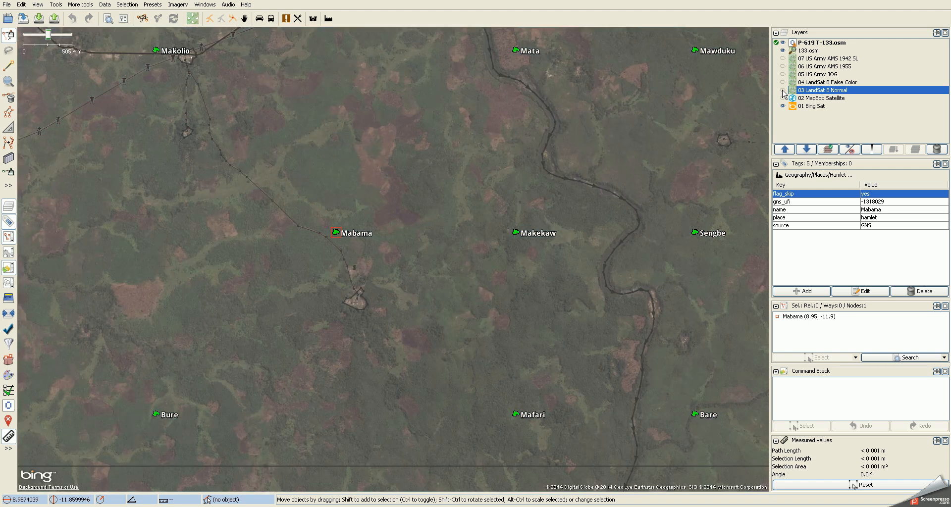
click(783, 91)
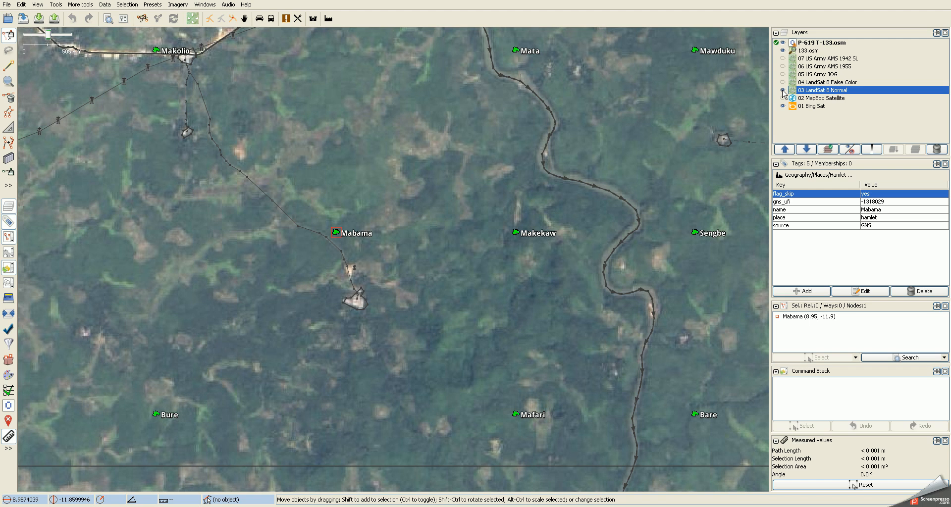
scroll(444, 280, up, 1)
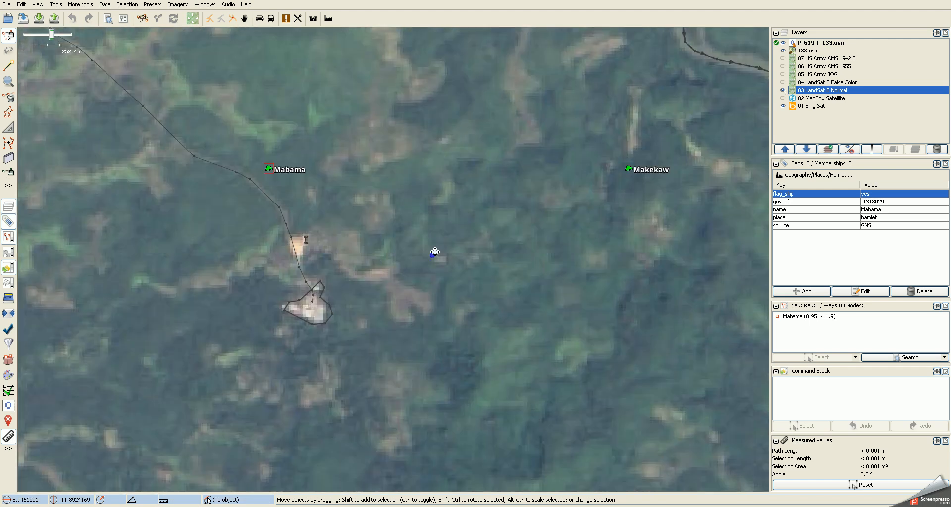
scroll(493, 230, down, 1)
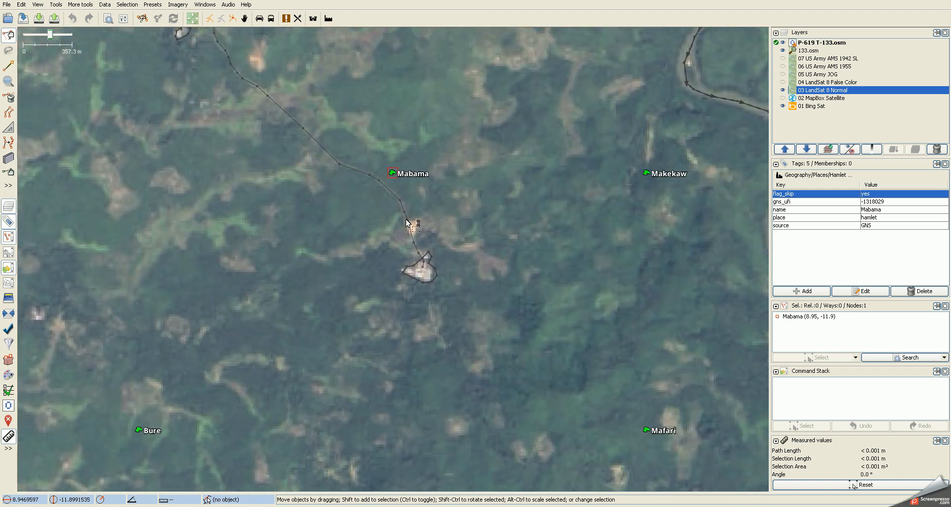
drag(473, 191, 501, 254)
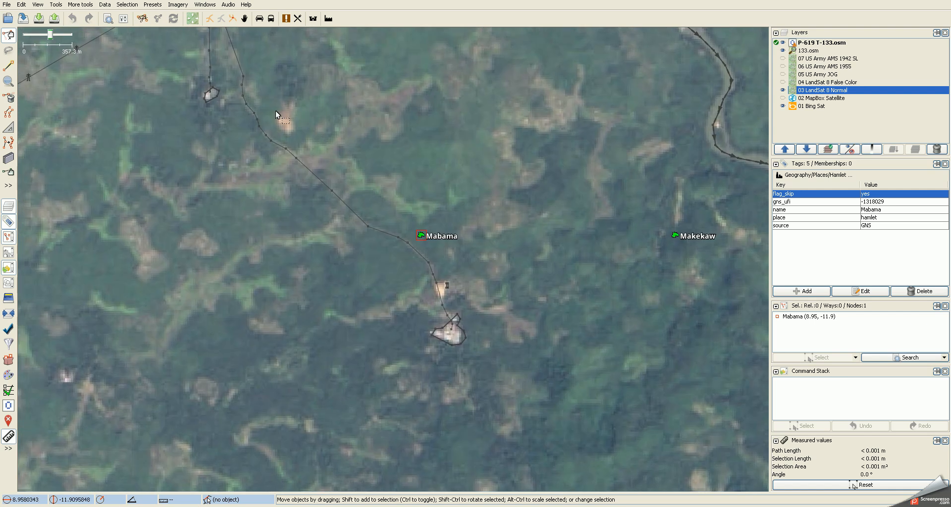
scroll(479, 219, down, 1)
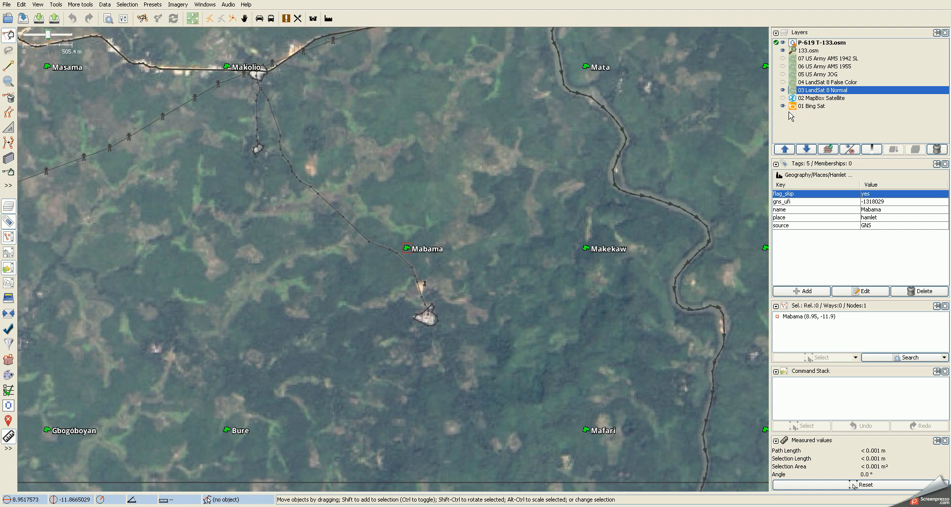
Step: Show the 04 LandSat 8 False Color, 05 US Army JOG and 06 US Army AMS 1955 layers and compare Mabama's location on them
click(782, 82)
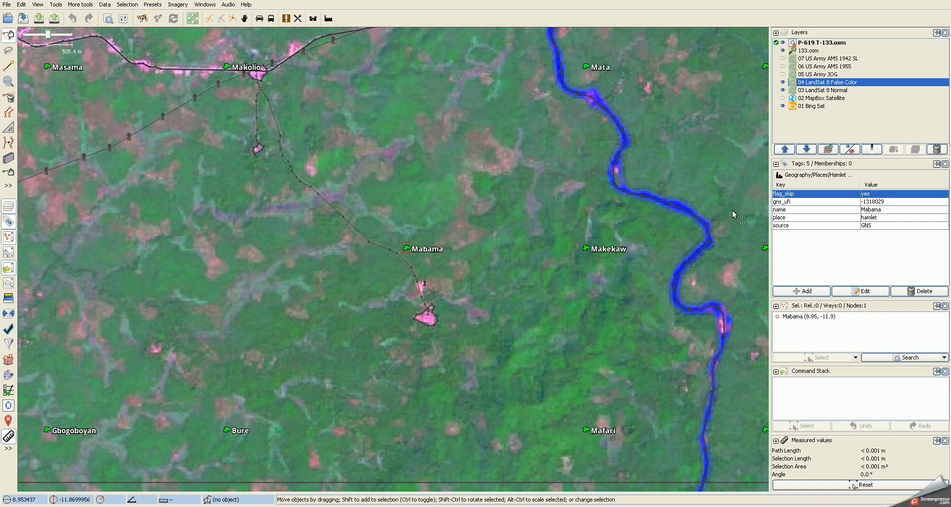
click(782, 75)
scroll(500, 242, down, 1)
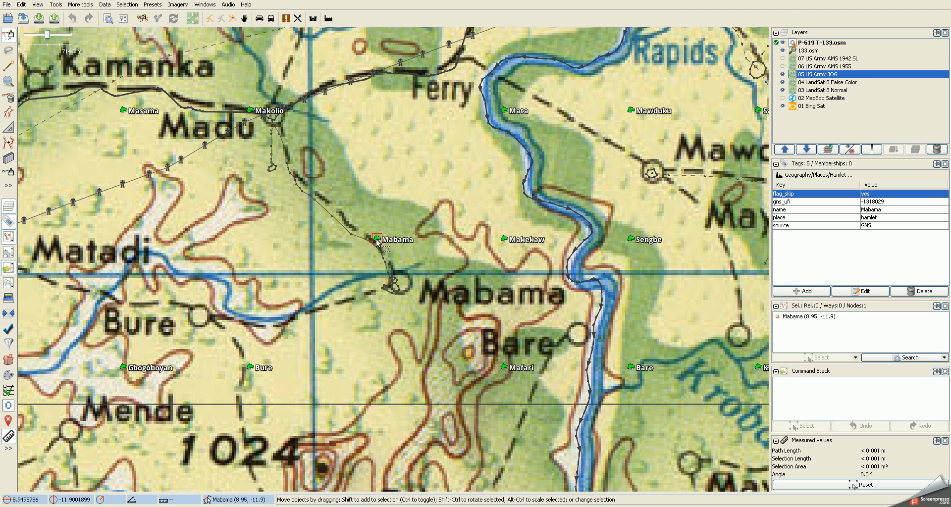
click(782, 66)
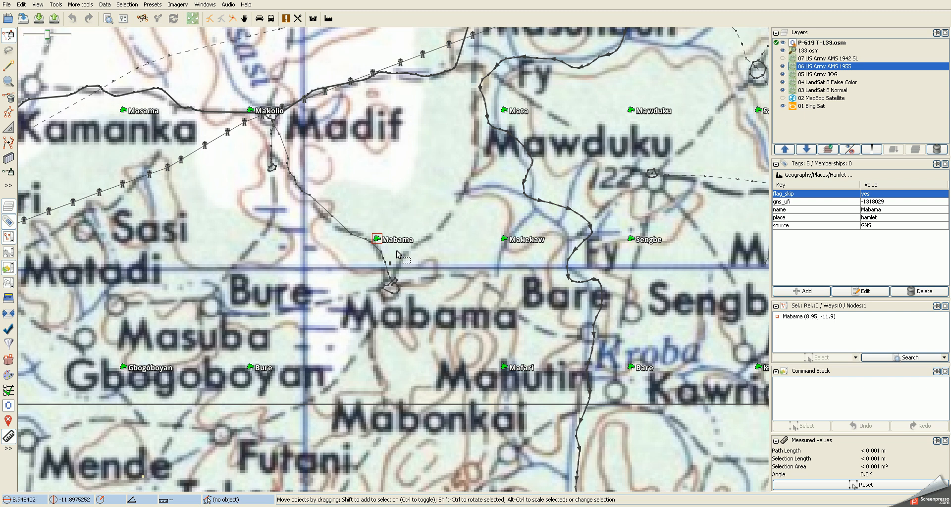
click(783, 66)
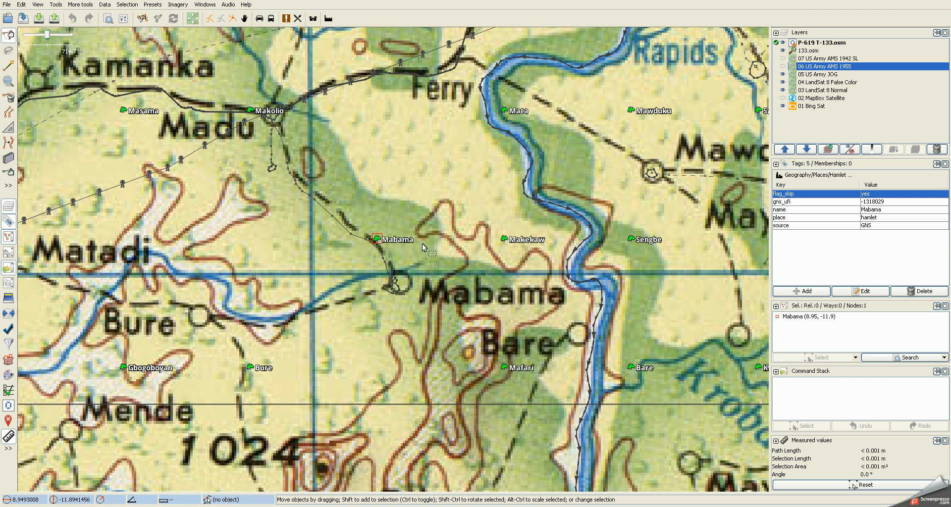
click(782, 66)
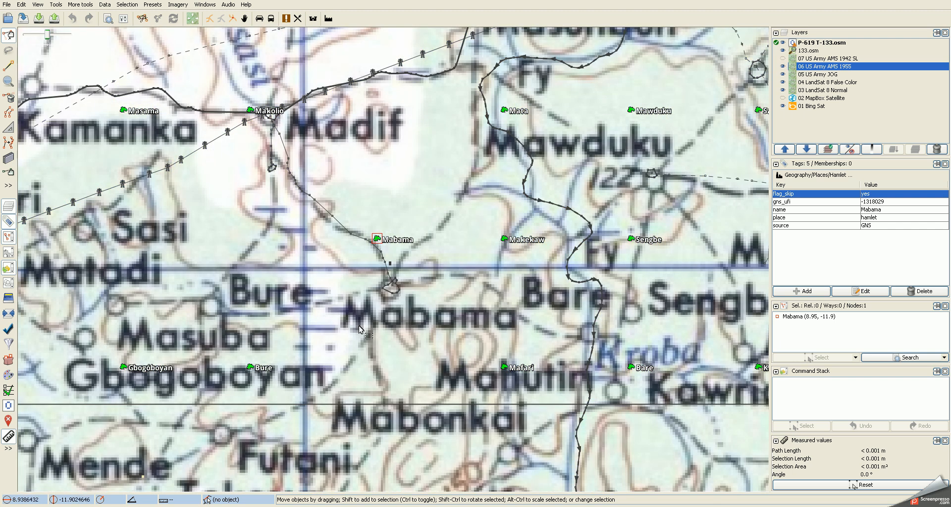
Step: Hide the 06 US Army AMS 1955 and 05 US Army JOG layers and move the Mabama node onto the outlined settlement southeast of it
click(782, 65)
click(783, 74)
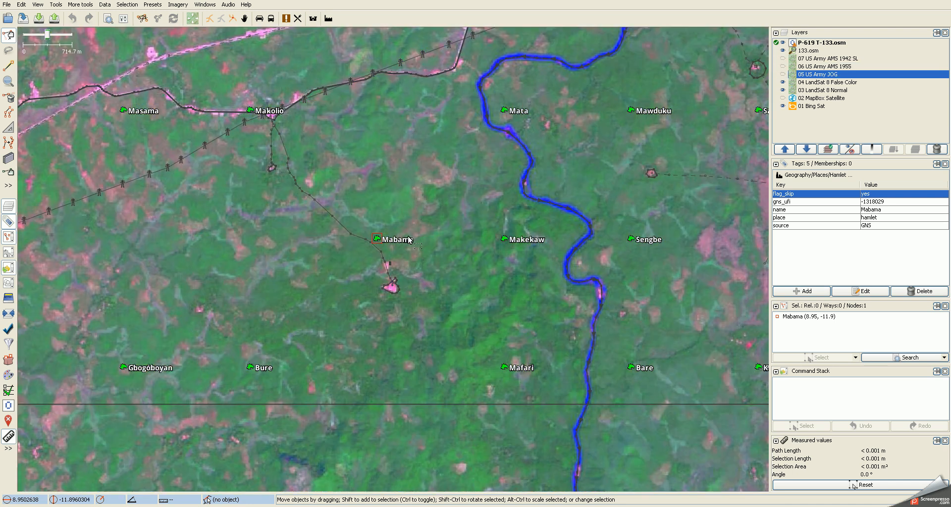
drag(376, 243, 391, 290)
drag(518, 279, 423, 291)
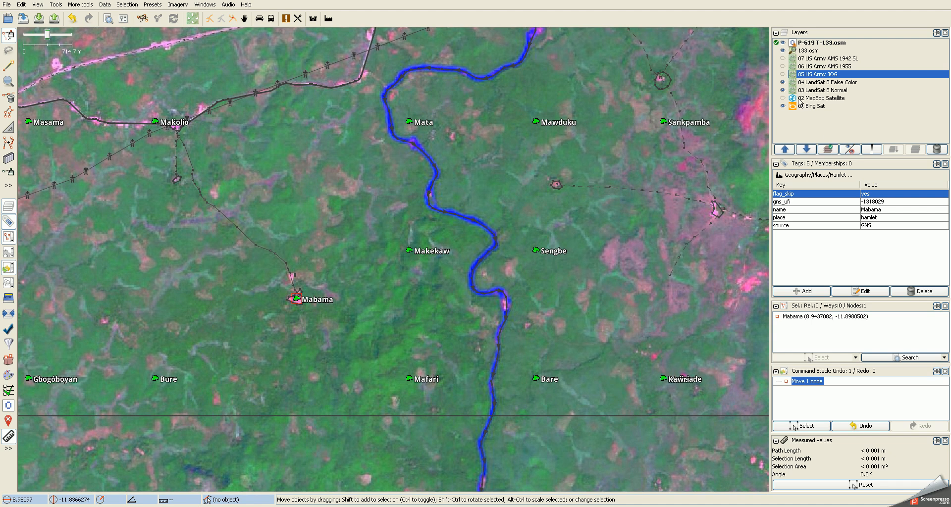
Step: Hide the 04 LandSat 8 False Color and 03 LandSat 8 Normal layers and examine the Bing imagery around Makekaw for a settlement
scroll(437, 277, up, 2)
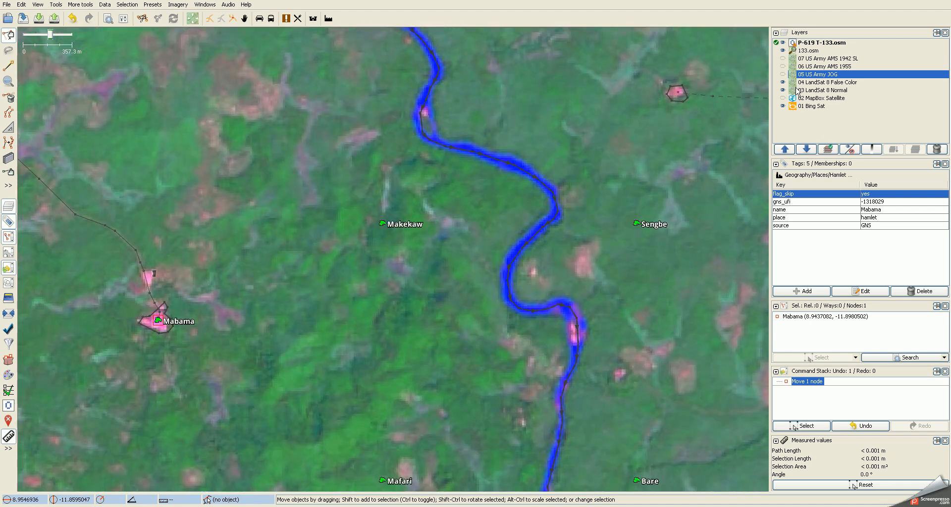
click(783, 82)
click(783, 90)
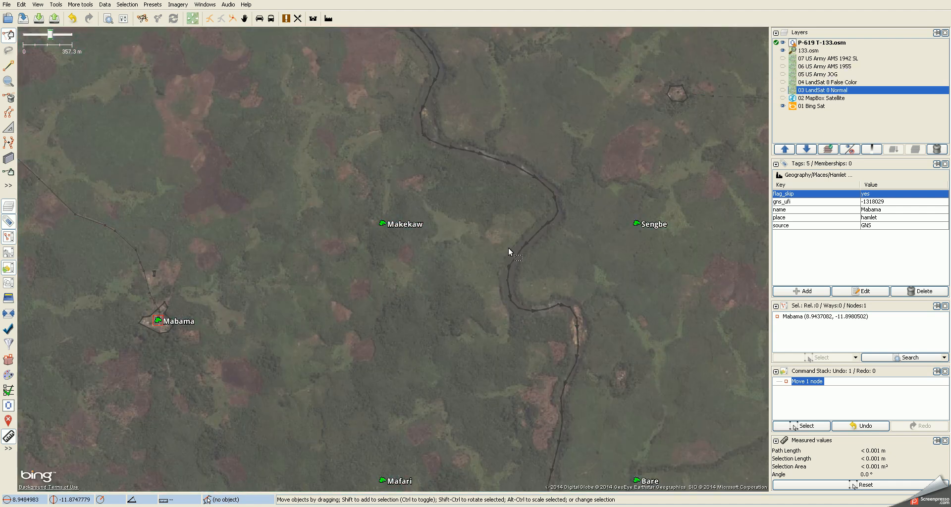
drag(472, 236, 472, 270)
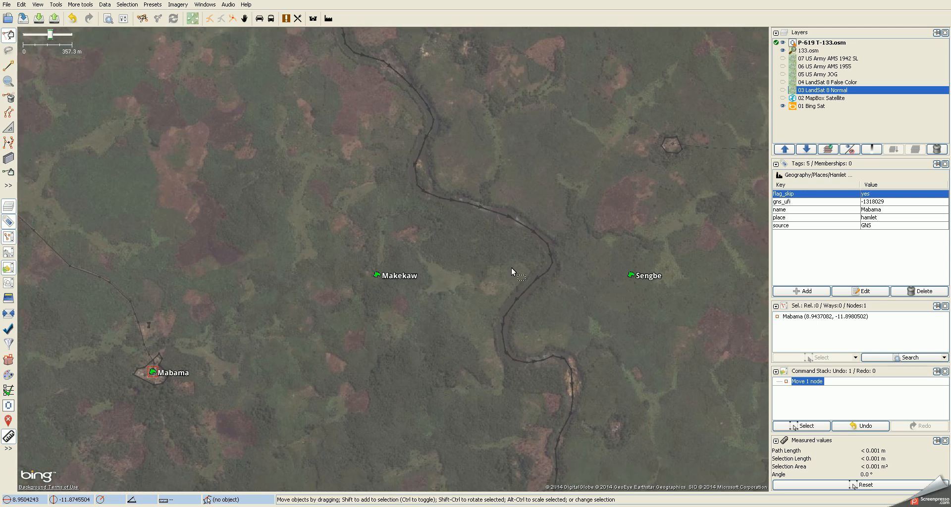
Step: Show layers 03 LandSat 8 Normal through 06 US Army AMS 1955 one after another and look for Makekaw on each
click(783, 90)
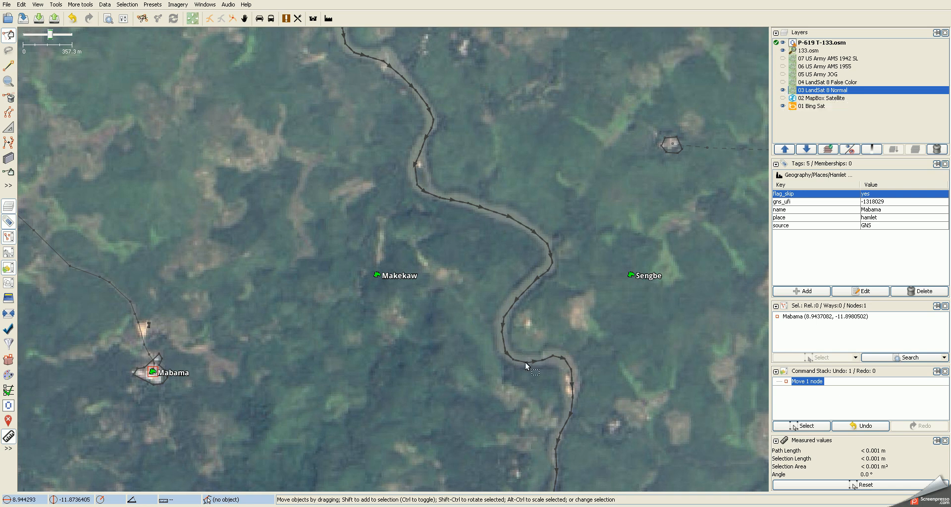
click(783, 83)
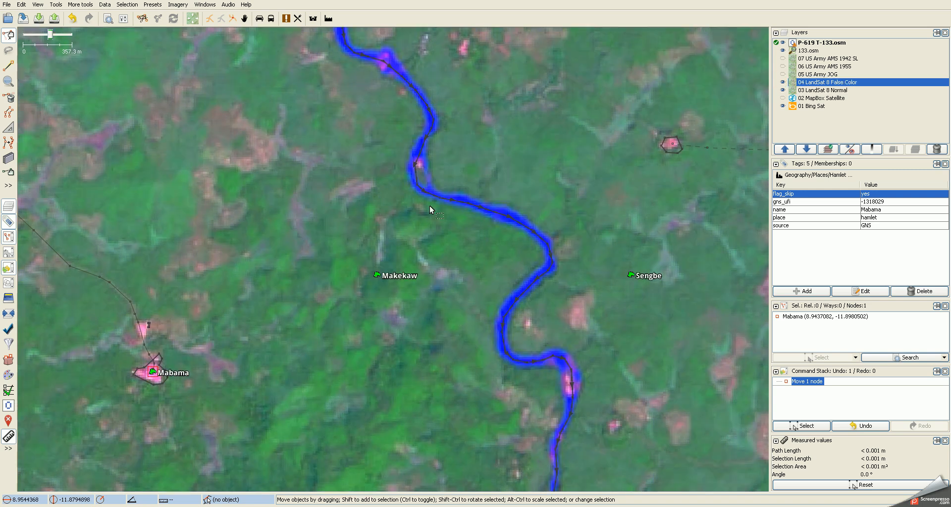
click(783, 75)
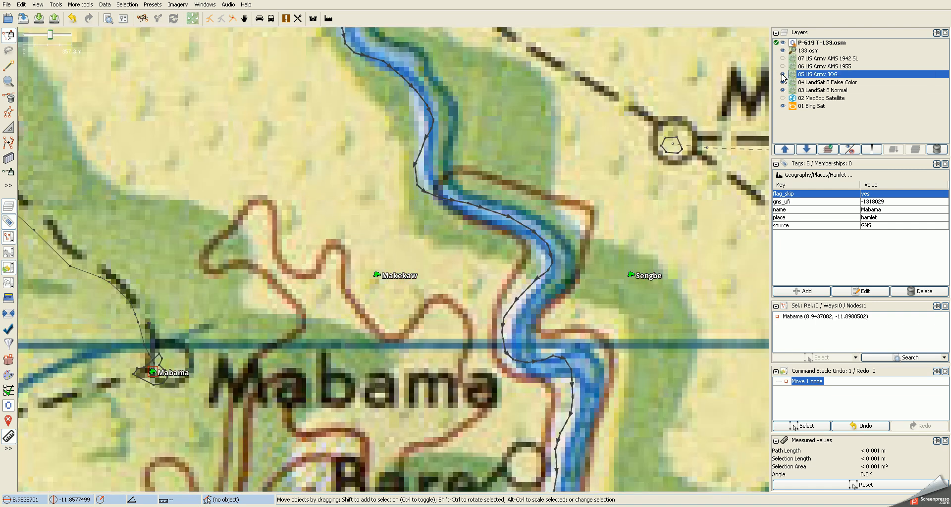
scroll(448, 274, down, 1)
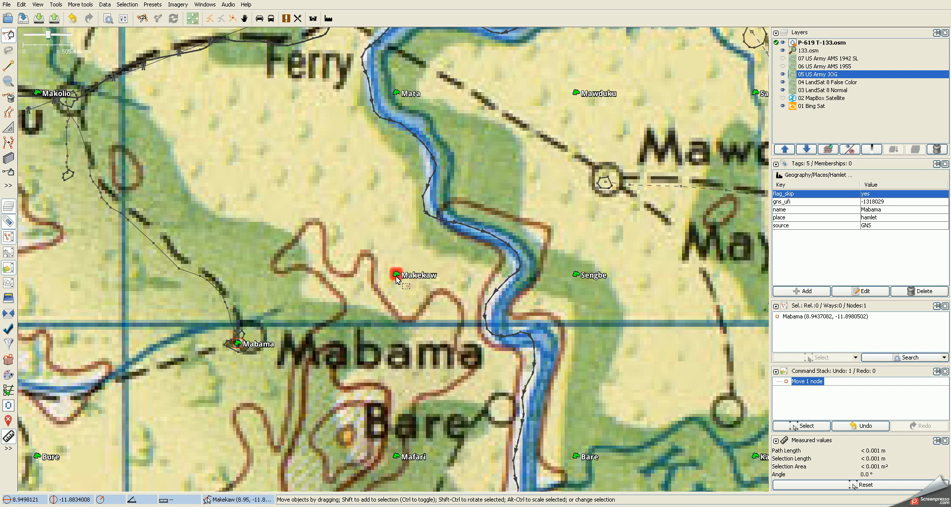
scroll(570, 263, down, 1)
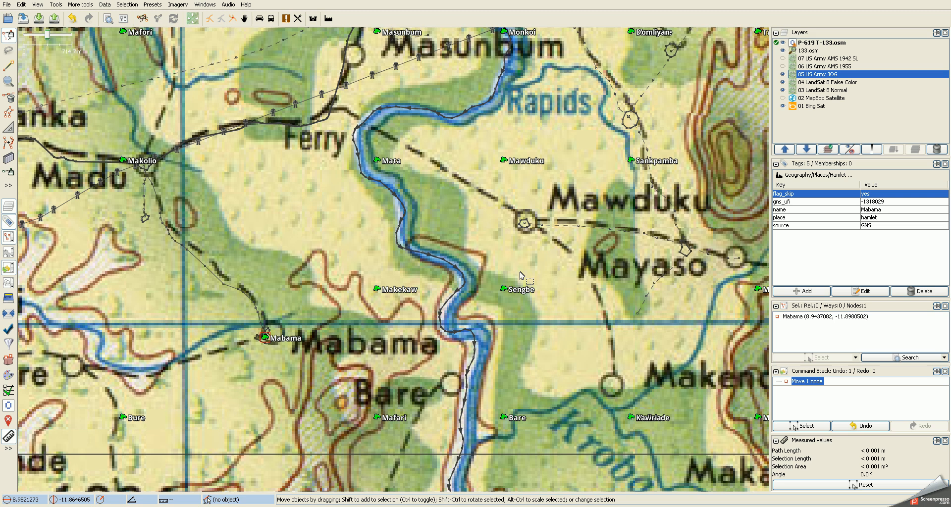
drag(554, 270, 538, 283)
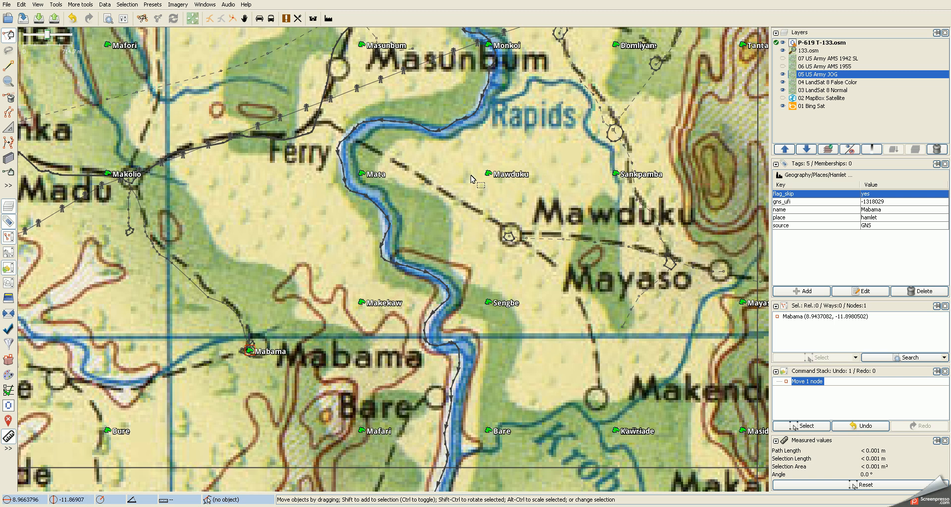
click(783, 66)
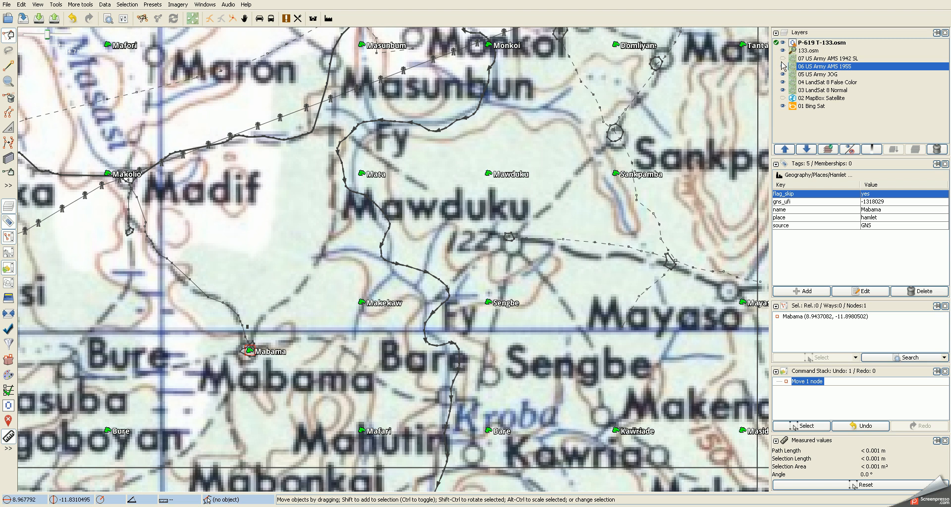
Step: Remove the flag_skip tag from the Makekaw node and add the tag fixme=Location approximate
click(361, 302)
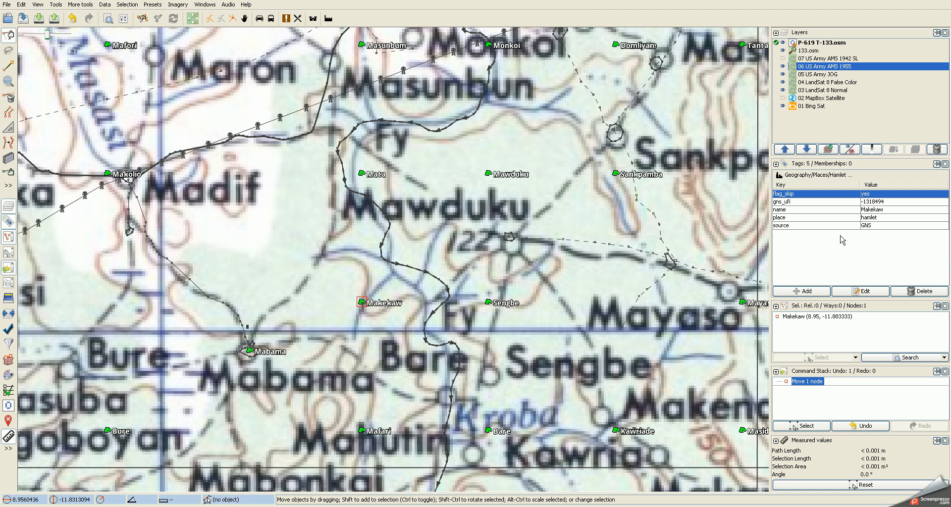
click(922, 292)
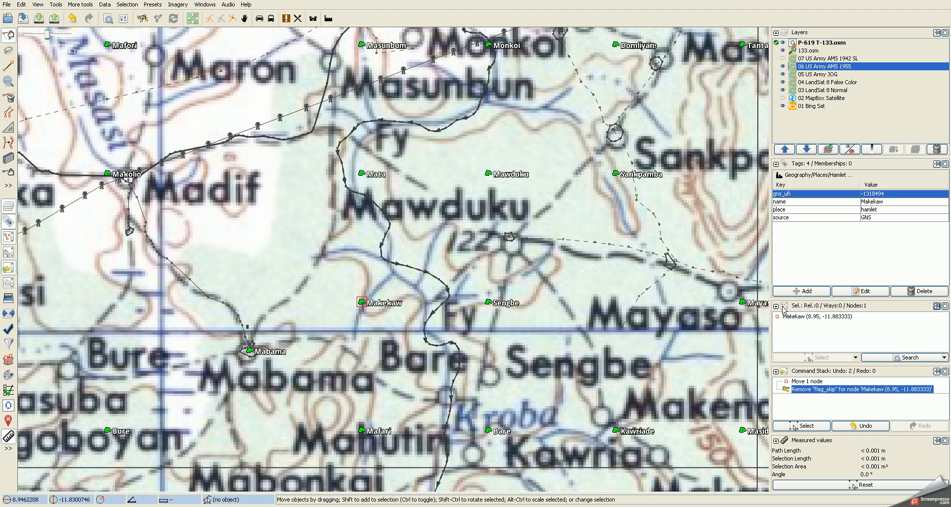
click(793, 292)
text(fixme)
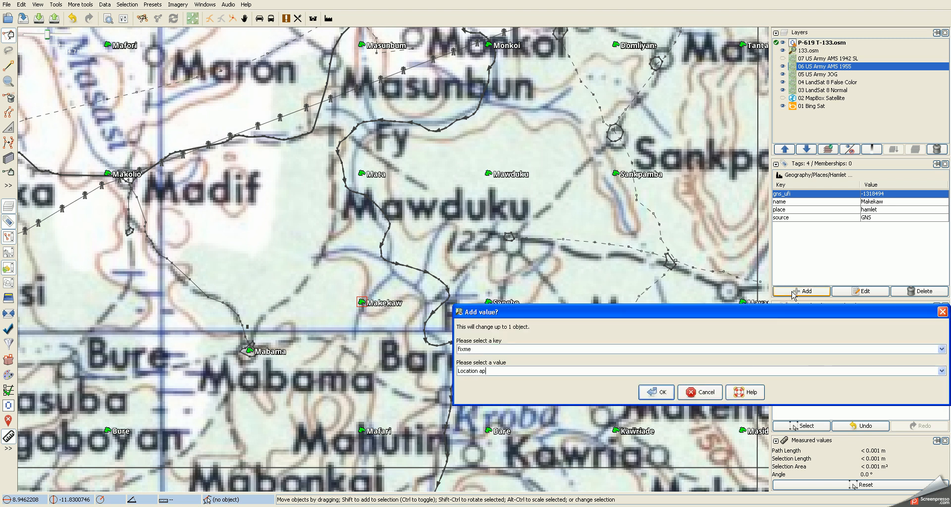
key(Return)
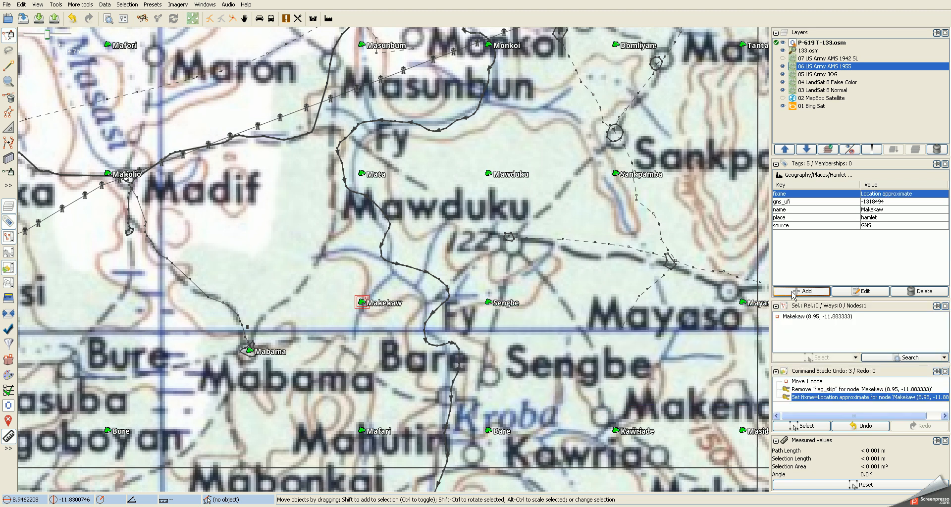
Step: Merge the selected Makekaw node into the 133.osm layer and delete it from the P-619 T-133.osm layer
key(ctrl+shift+m)
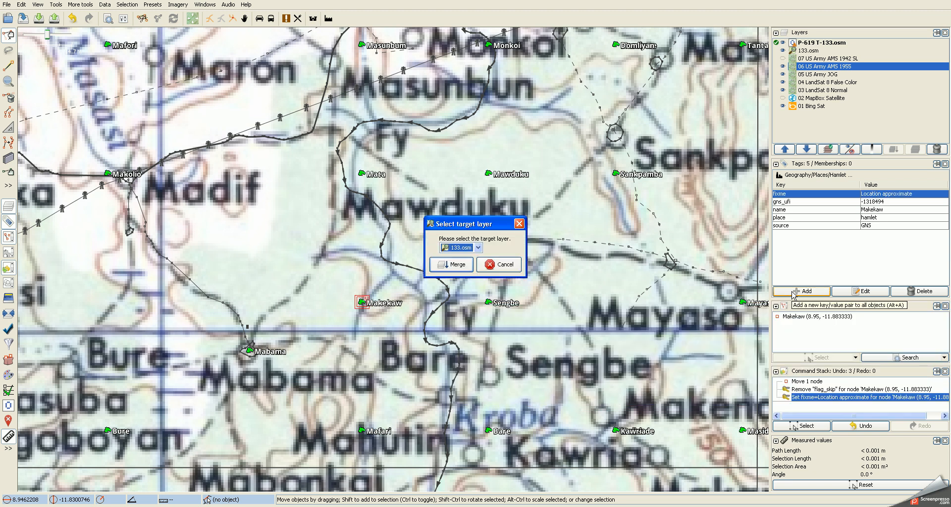
key(Escape)
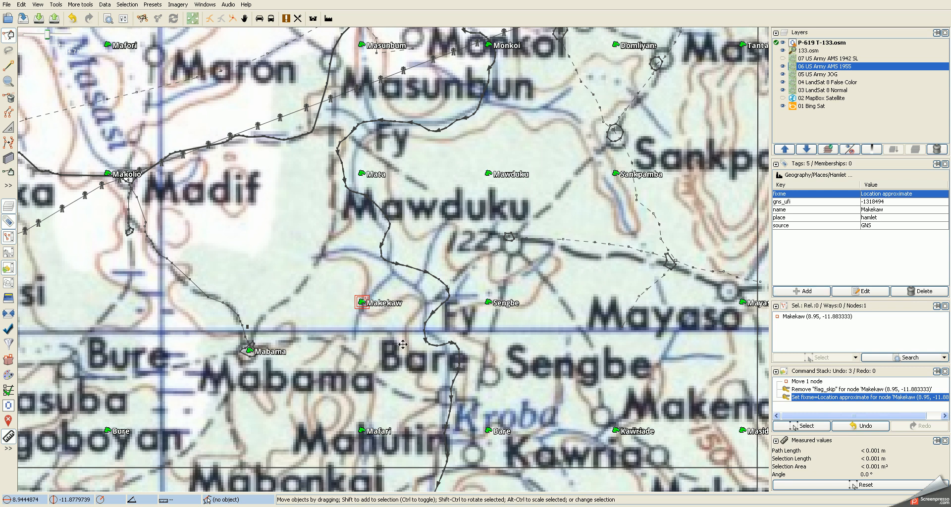
key(Delete)
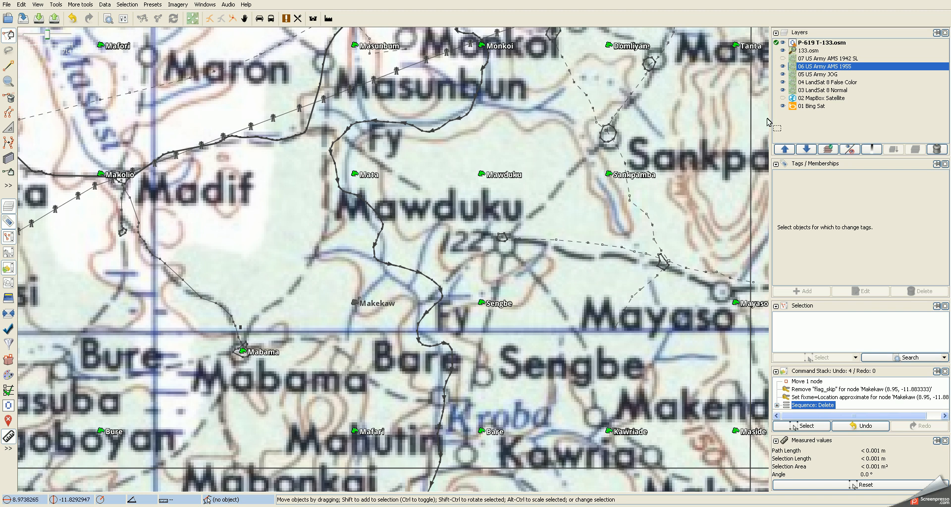
Step: Hide layers 06 US Army AMS 1955 through 03 LandSat 8 Normal, leaving only the 01 Bing Sat imagery shown
click(783, 98)
click(807, 106)
drag(805, 100, 802, 67)
click(782, 66)
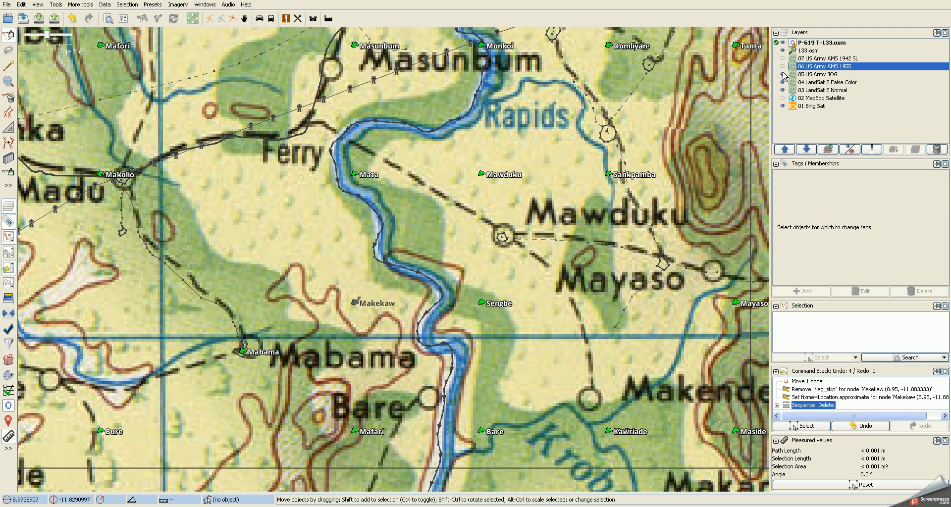
click(783, 74)
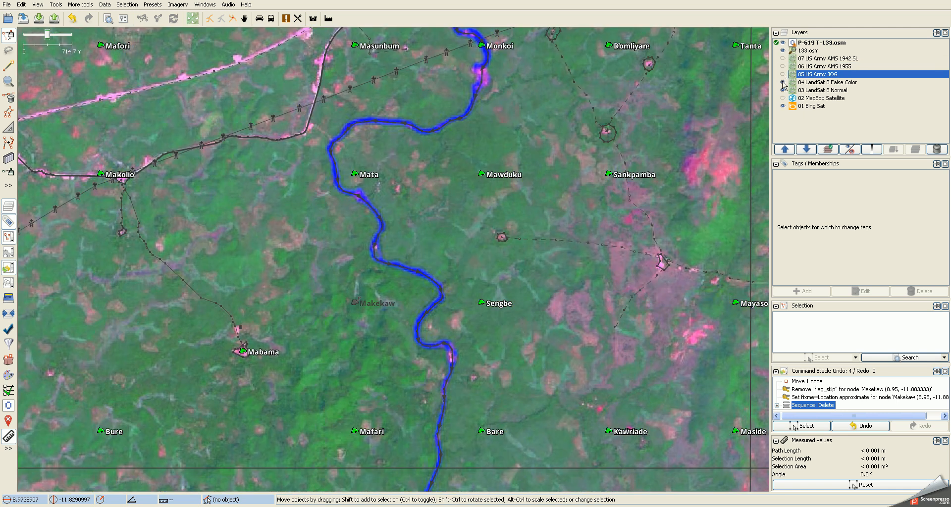
click(782, 82)
click(783, 89)
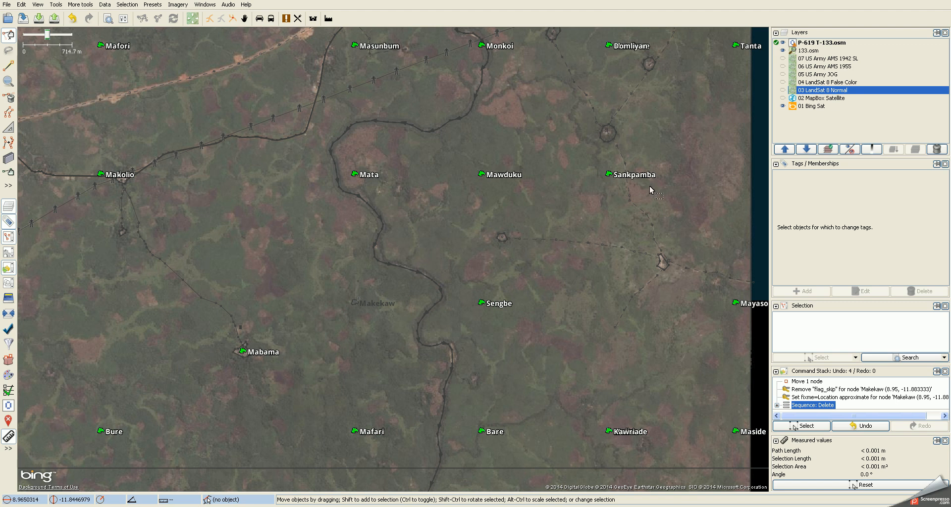
Step: Preview the 04 LandSat 8 False Color layer and show the 05 US Army JOG and 06 US Army AMS 1955 maps again
click(782, 82)
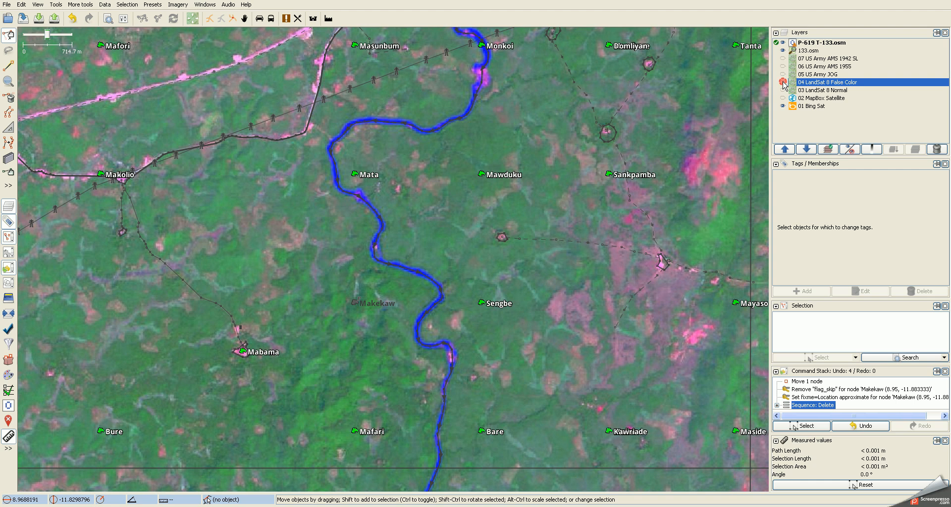
click(782, 82)
click(782, 75)
click(783, 75)
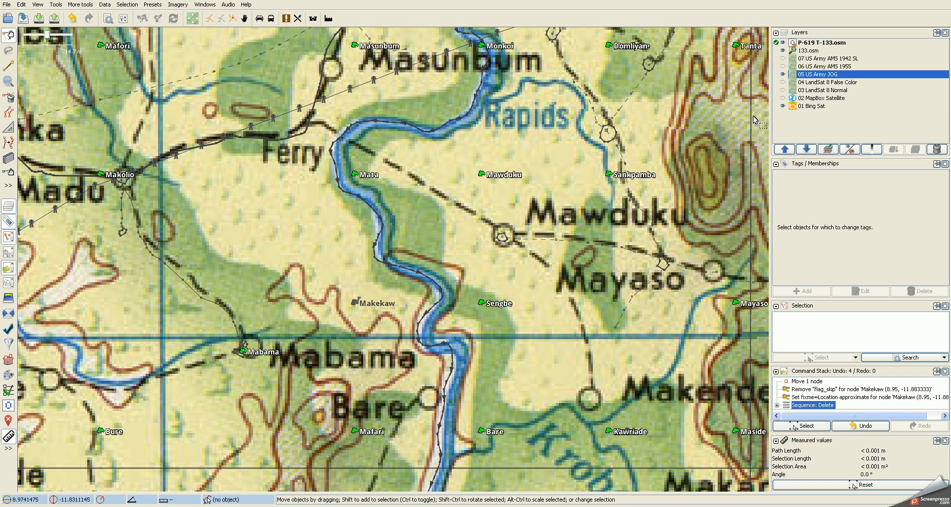
click(782, 66)
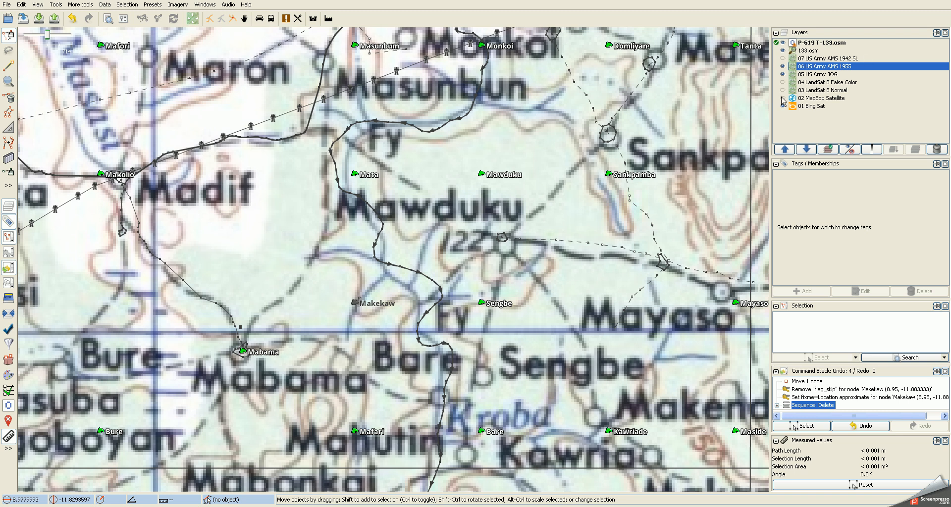
Step: Go through the imagery layers from 01 Bing Sat upward and briefly show the 07 US Army AMS 1942 SL map for comparison
click(812, 108)
click(812, 99)
click(811, 91)
click(810, 83)
click(808, 74)
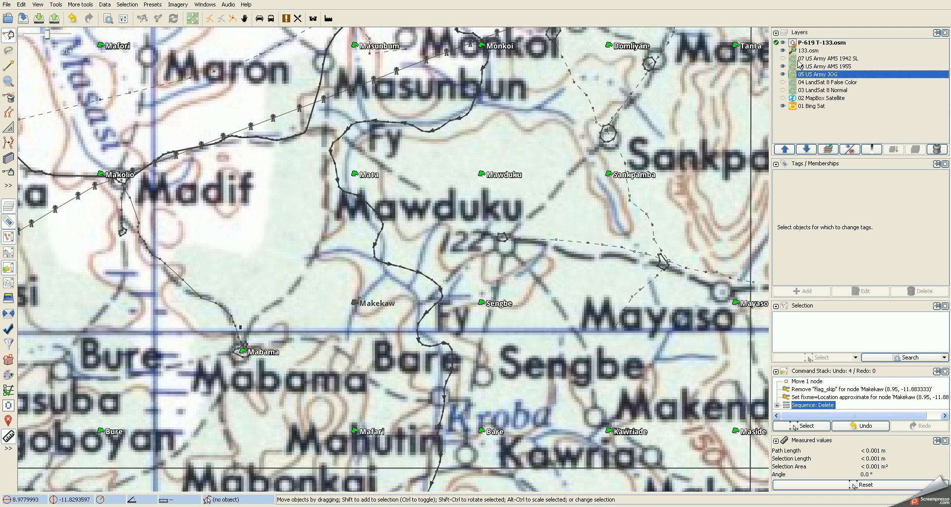
click(781, 59)
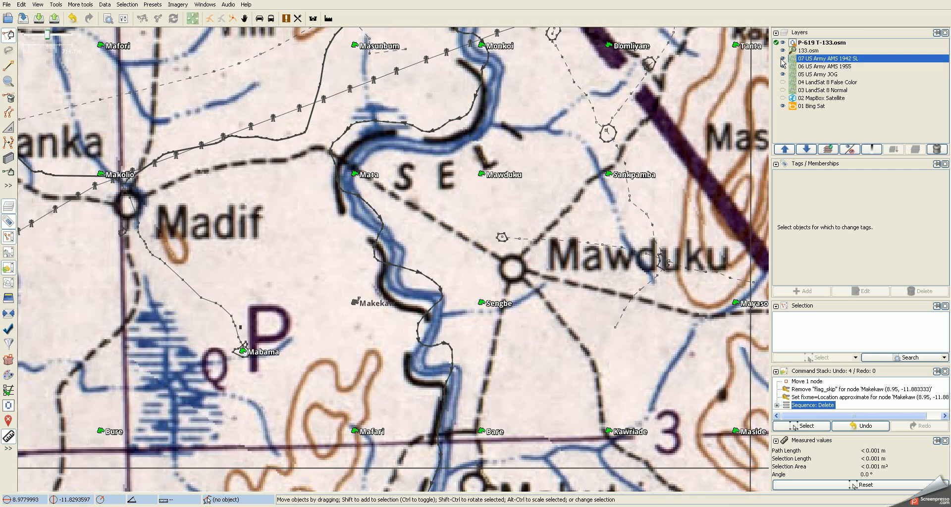
click(783, 59)
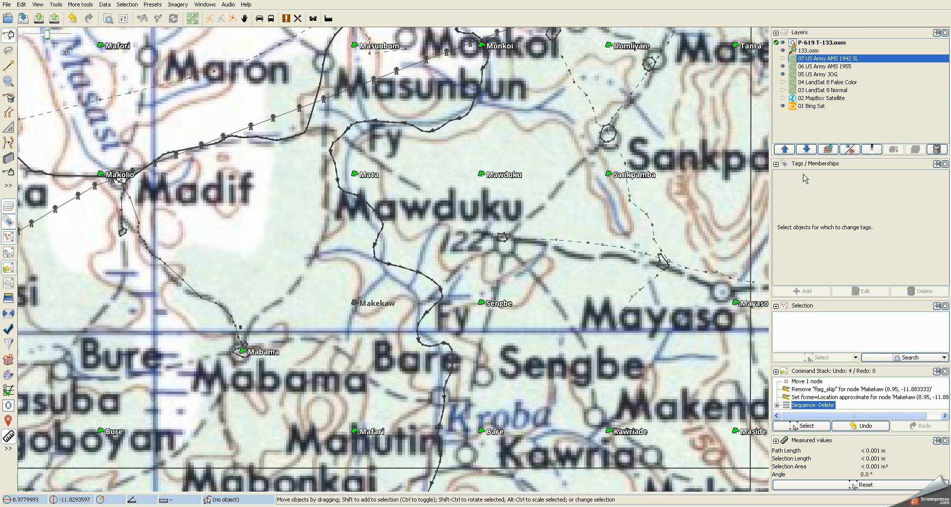